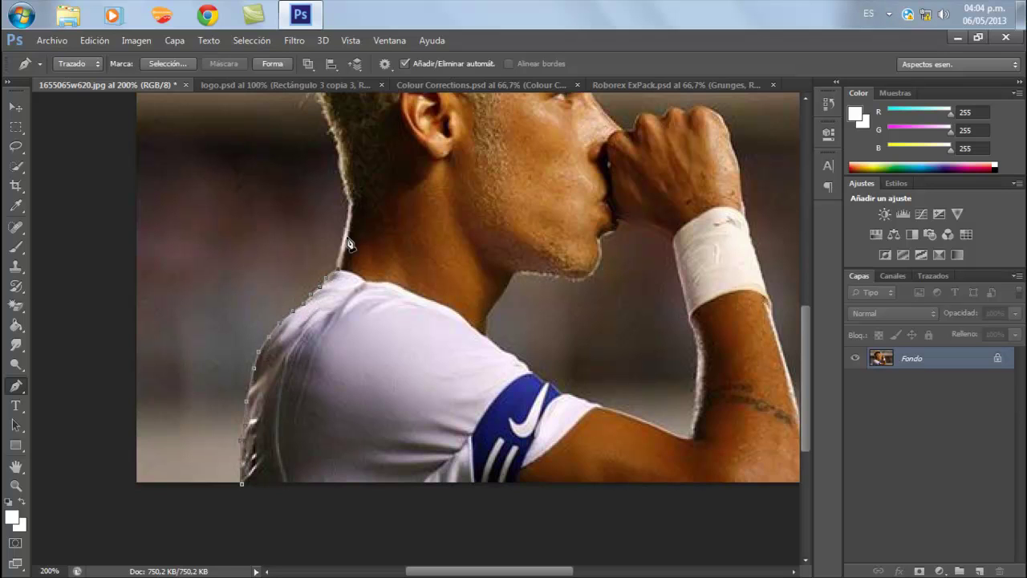
Trace the player's outline with the Pen tool around the hair, face, fist and arm, closing the path below the image edge
scroll(530, 231, up, 5)
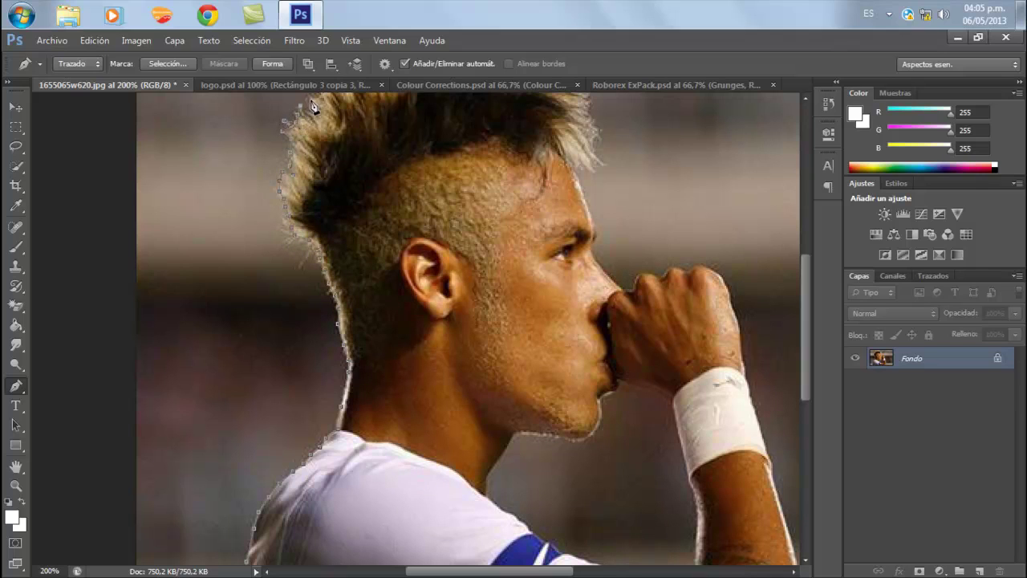
drag(313, 107, 312, 245)
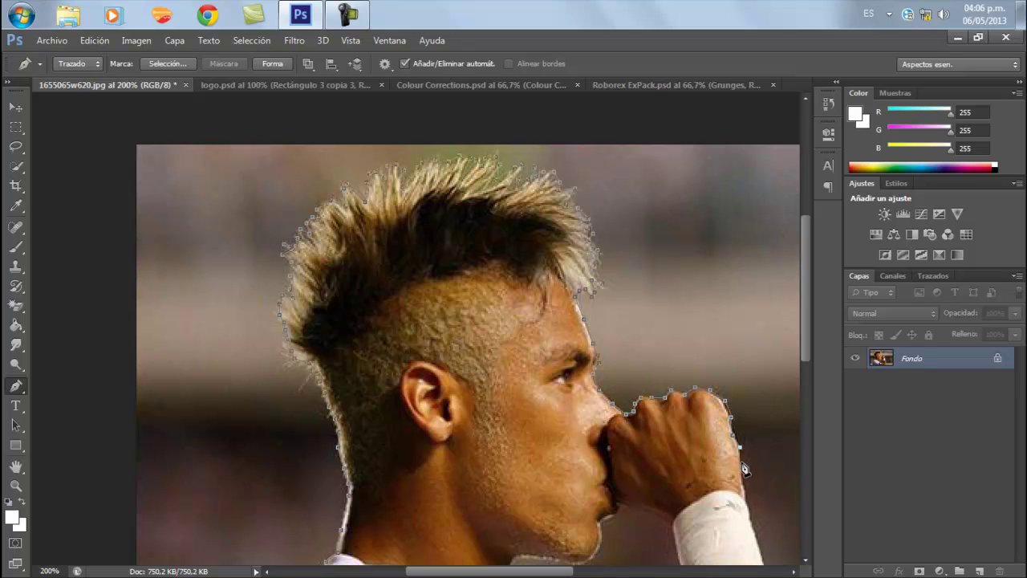
drag(809, 357, 809, 432)
drag(555, 571, 578, 572)
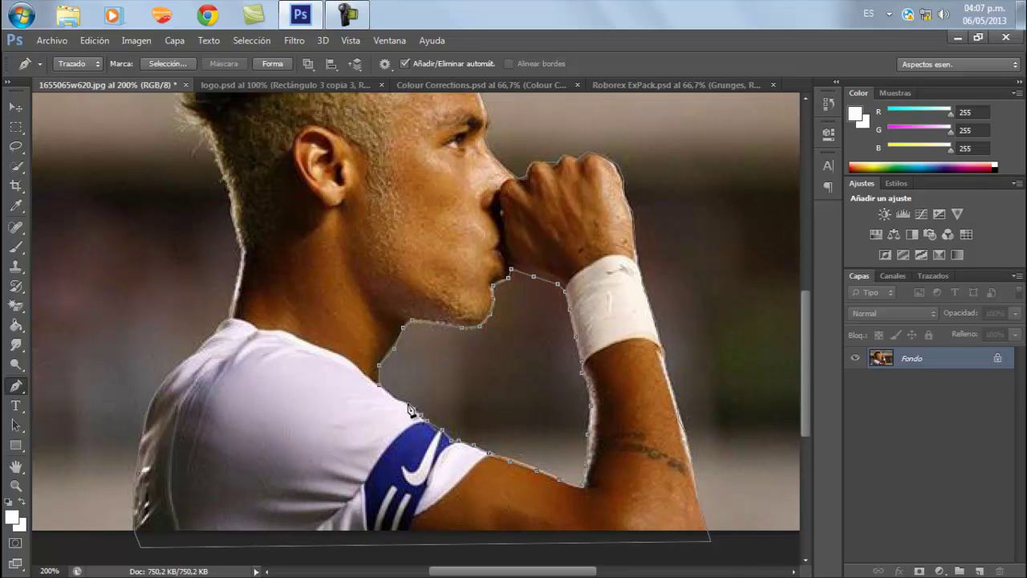
Convert the traced path into a new anti-aliased selection with a feather radius of 0 pixels
right_click(277, 393)
click(341, 112)
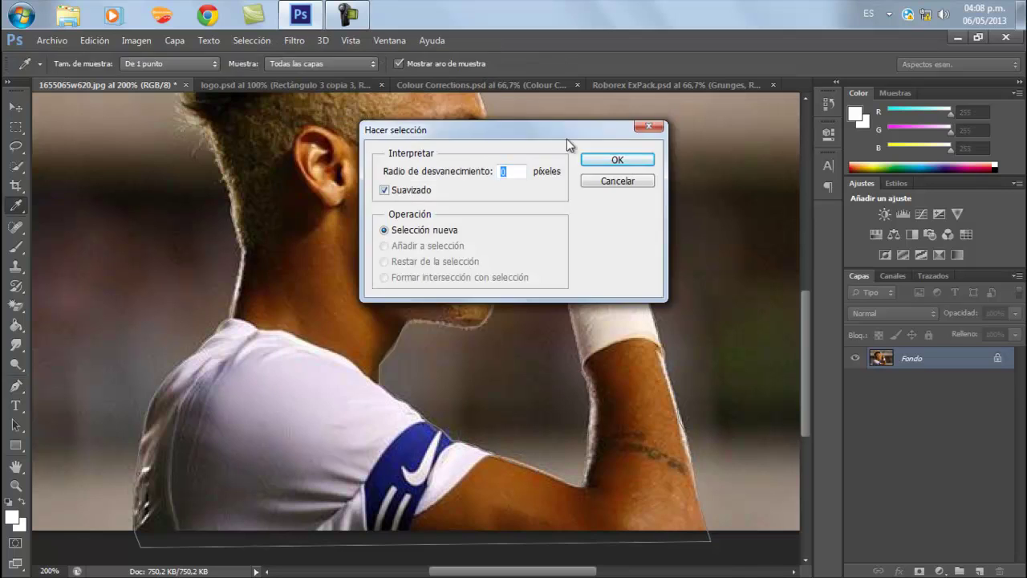
click(616, 160)
Copy the selected player into a new 1280 × 720 pixel RGB document with a white background
click(16, 107)
key(ctrl+n)
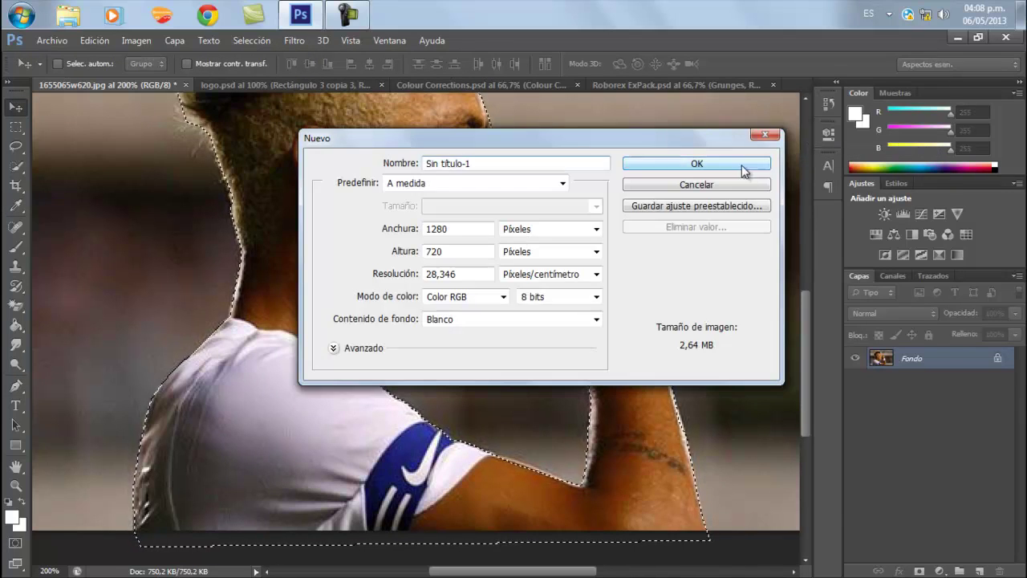
key(Return)
key(ctrl+v)
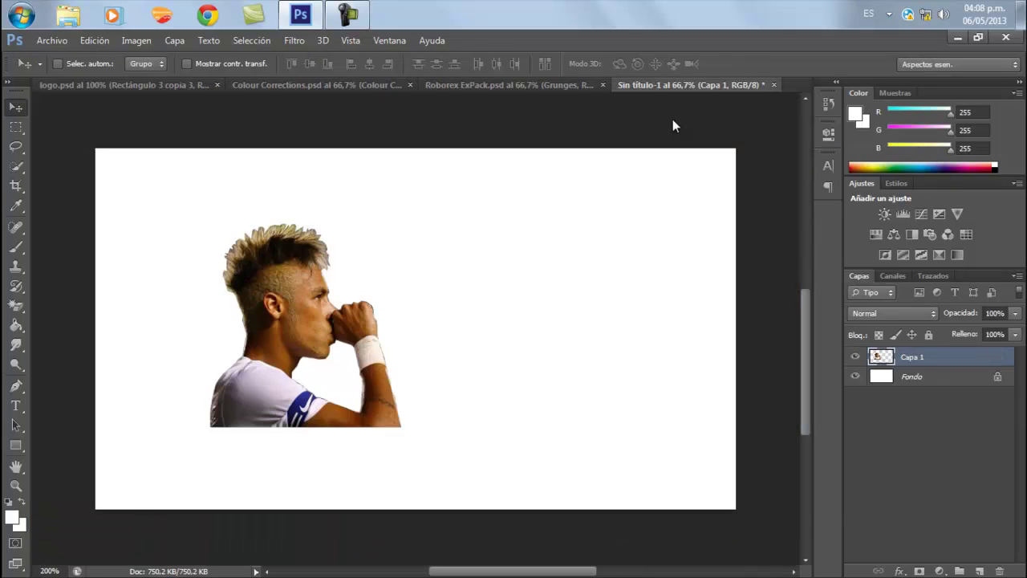
Scale the pasted player to about 161.7% and place him in the canvas's lower-left corner
key(ctrl+t)
mouse_move(298, 350)
mouse_down()
mouse_move(258, 403)
mouse_move(179, 438)
mouse_up()
drag(287, 305, 406, 172)
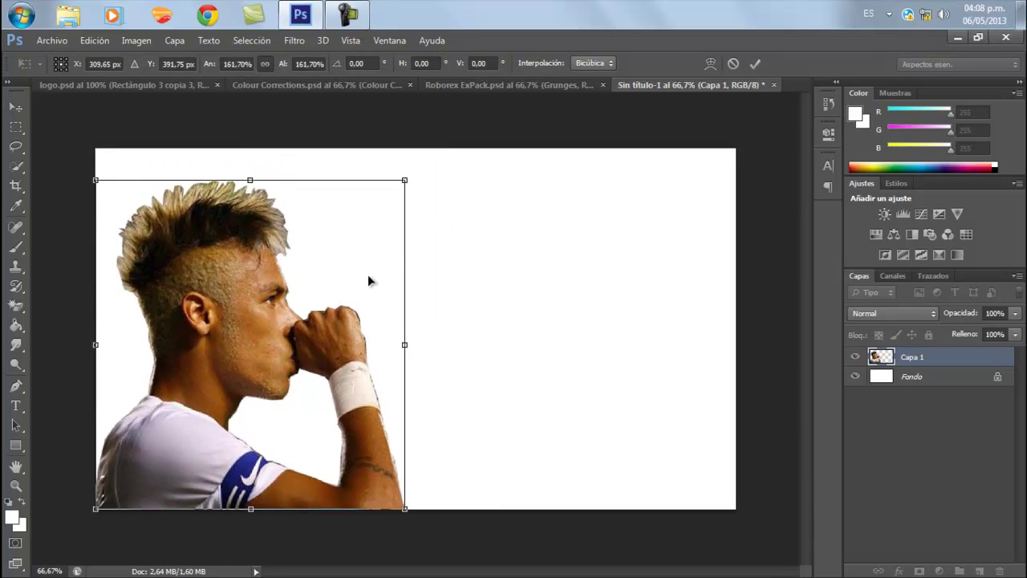
key(Return)
Soften the edges of the player's cutout using the Eraser with a soft round brush of about 53 px
key(e)
right_click(117, 261)
click(100, 276)
right_click(159, 289)
drag(248, 327, 235, 342)
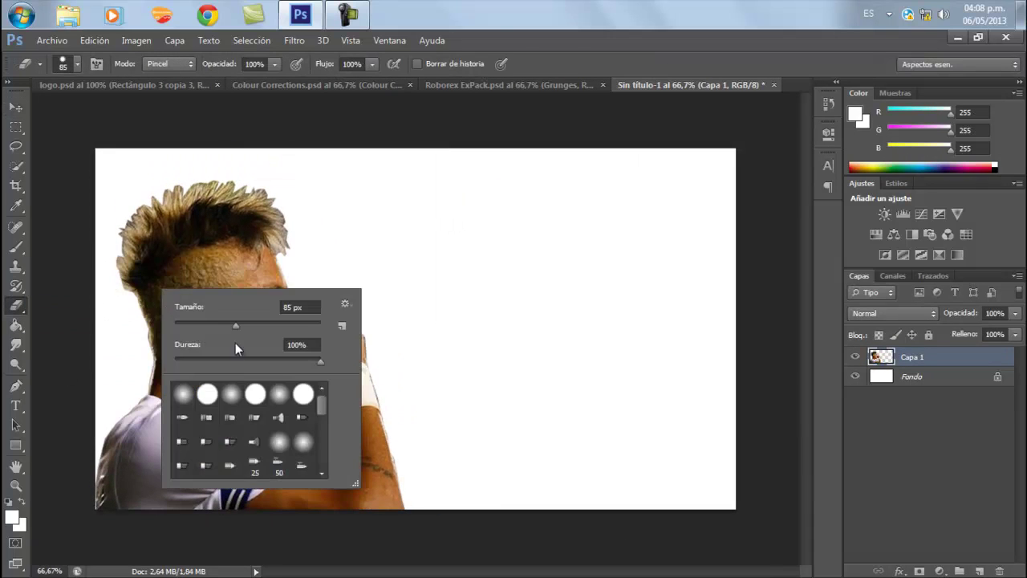
drag(321, 360, 129, 357)
click(117, 288)
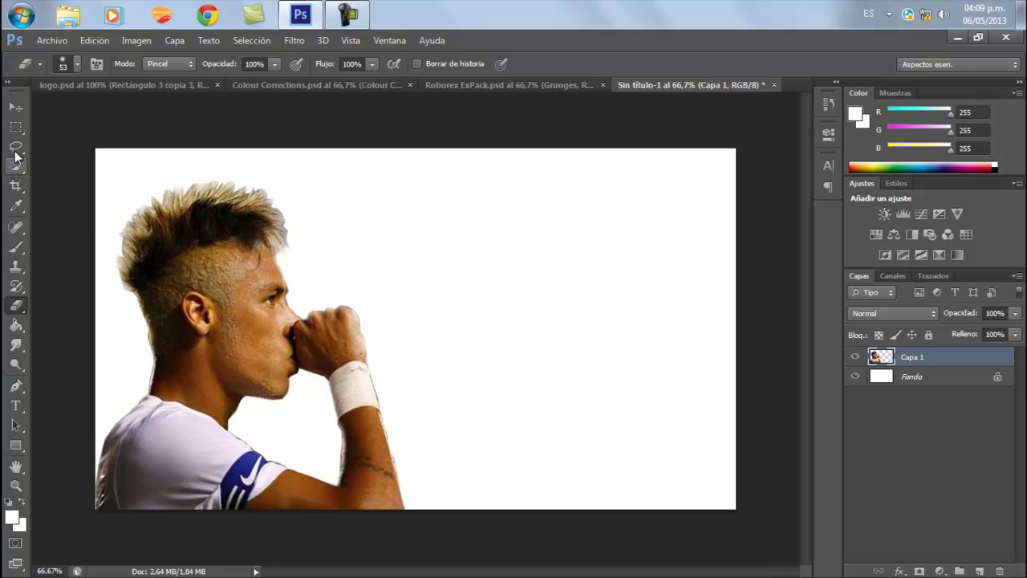
Open GFX Roborex.psd from the GFX library
click(15, 107)
click(49, 41)
click(62, 64)
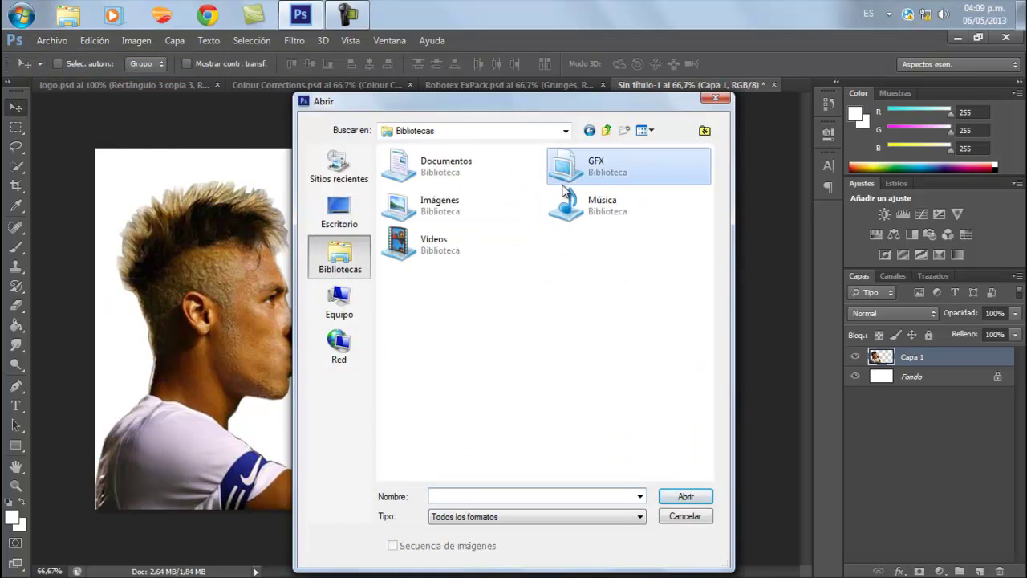
double_click(563, 183)
drag(704, 226, 704, 393)
double_click(418, 408)
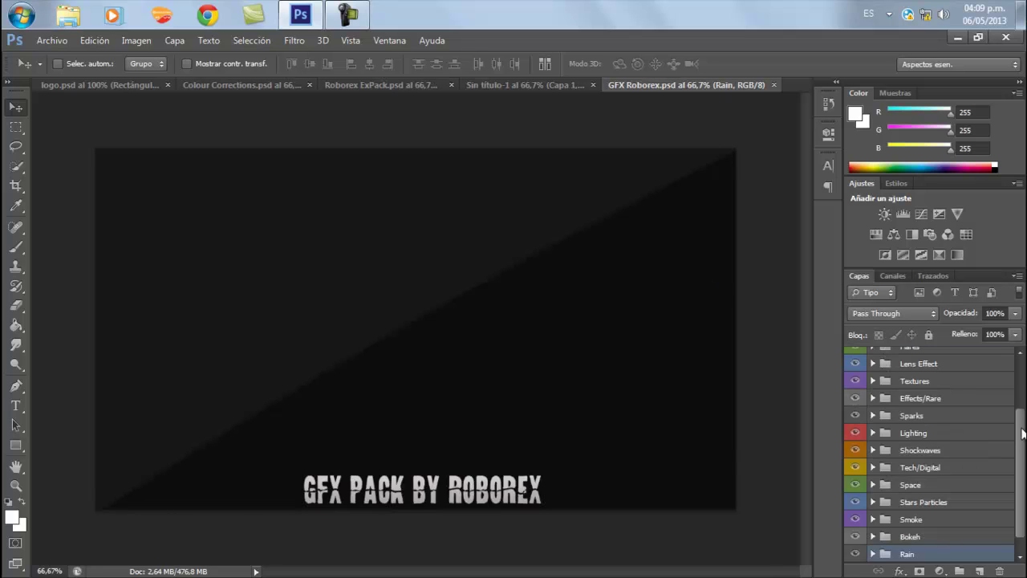
Expand the Smoke group and preview its smoke layers one by one
drag(1022, 434, 1019, 383)
drag(1020, 426, 1019, 520)
click(873, 503)
click(856, 440)
click(856, 442)
click(856, 461)
click(856, 463)
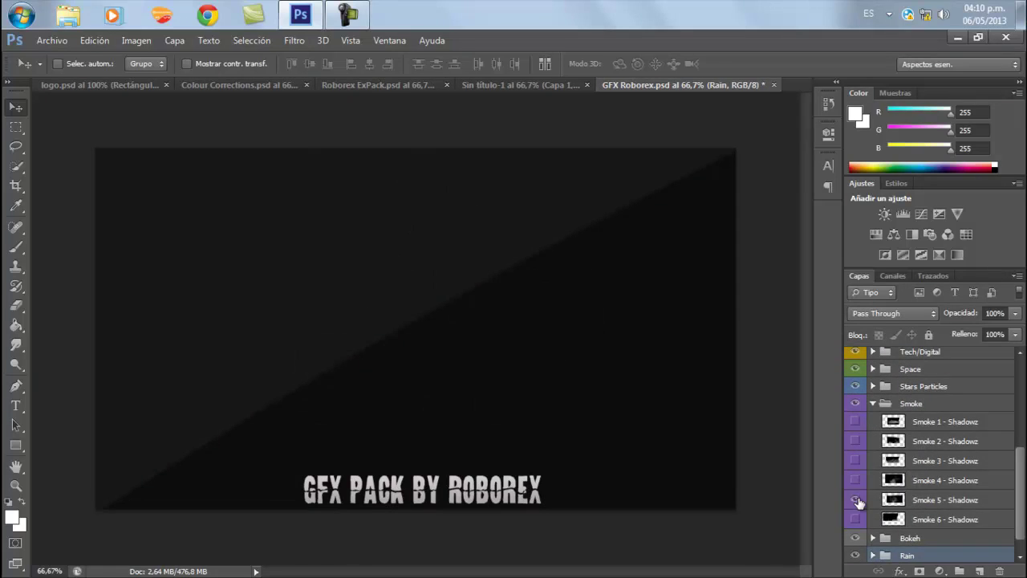
Copy the Smoke 1 - Shadowz image into the Sin título-1 document as a new layer
click(856, 426)
ctrl+click(892, 422)
click(378, 330)
click(530, 262)
click(935, 422)
drag(449, 345, 475, 313)
right_click(502, 321)
click(513, 270)
Flip the smoke and position it so that it streams out from the player's fist
key(ctrl+t)
right_click(563, 309)
click(659, 537)
drag(533, 337, 539, 344)
key(Return)
Move the smoke layer Capa 2 beneath the player's layer and set its blending mode to Diferencia
drag(916, 358, 918, 386)
click(891, 314)
click(863, 286)
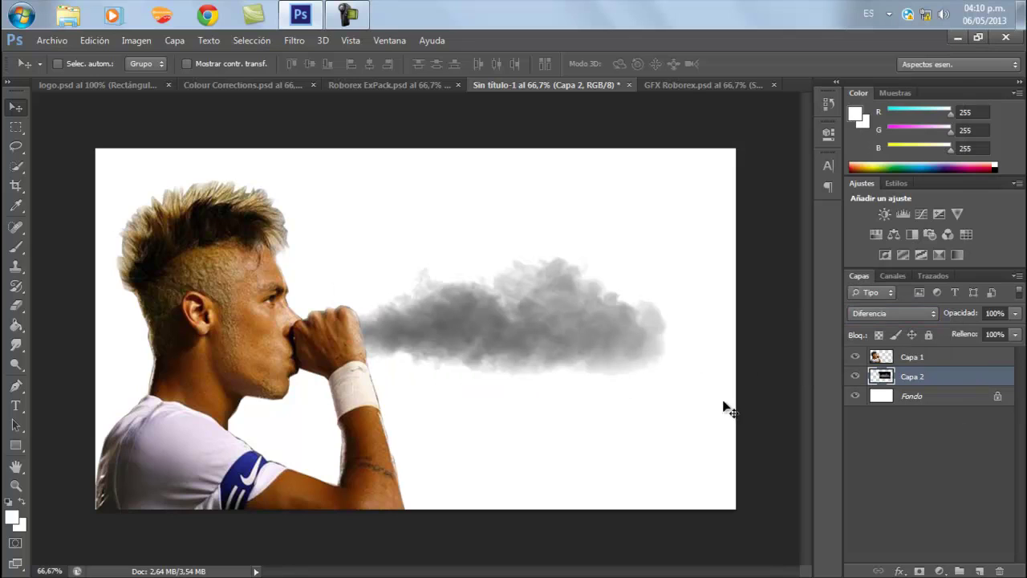
Select the player's layer Capa 1 and magnify his eye to 1600%
click(913, 357)
key(z)
click(289, 329)
click(281, 312)
click(272, 297)
click(233, 258)
click(253, 265)
click(273, 265)
click(306, 266)
Draw a red-filled ellipse over the eye and set its blending mode to Tono
key(u)
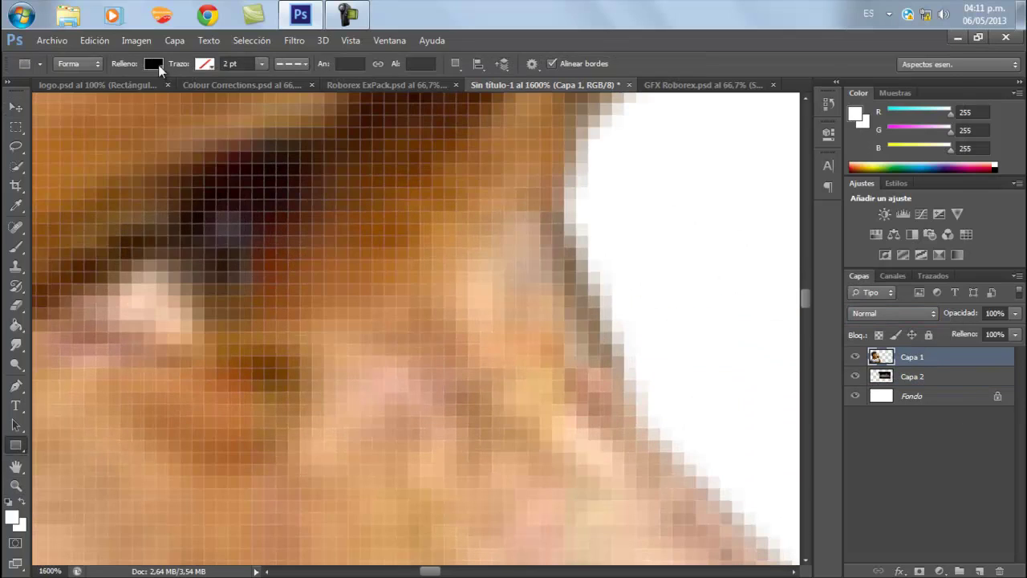
click(156, 64)
click(80, 150)
click(159, 324)
click(487, 235)
key(ctrl+z)
right_click(15, 445)
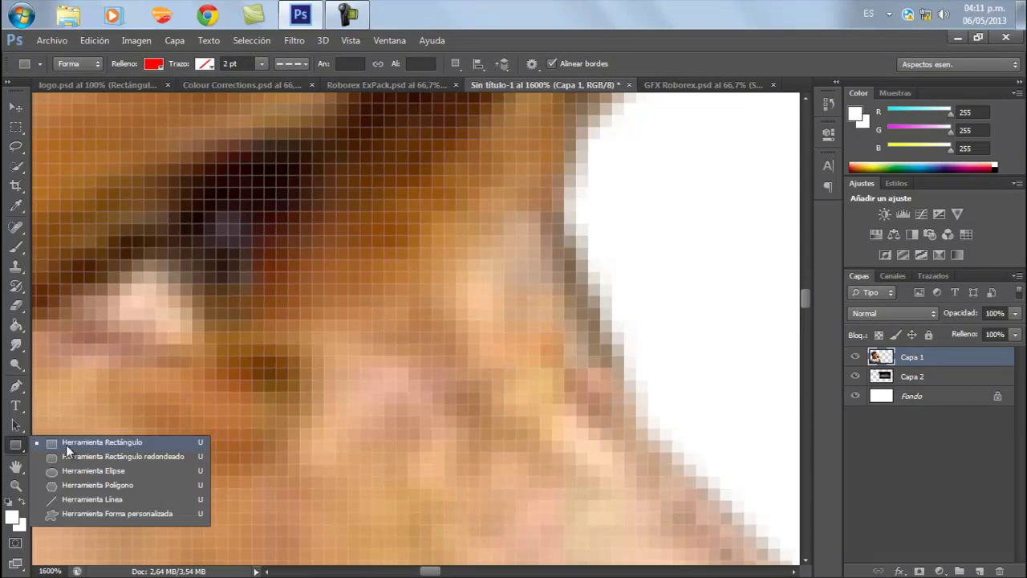
click(80, 468)
drag(156, 199, 263, 295)
click(893, 313)
click(871, 342)
Try stretching the red ellipse to 155.56% × 125% over the white of the eye, then delete it
key(v)
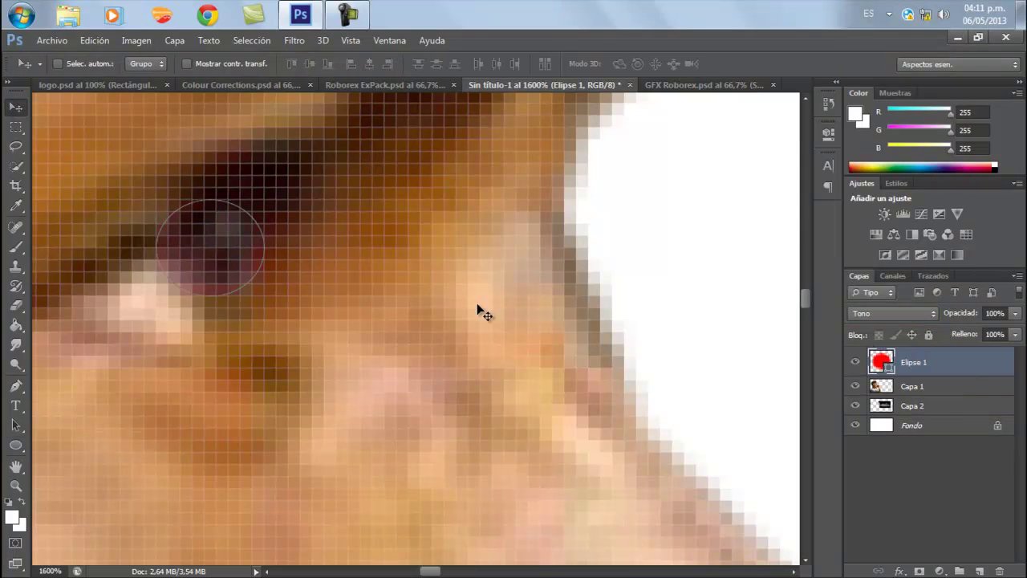
key(ctrl+t)
drag(163, 290, 122, 321)
drag(121, 320, 61, 344)
drag(161, 288, 161, 300)
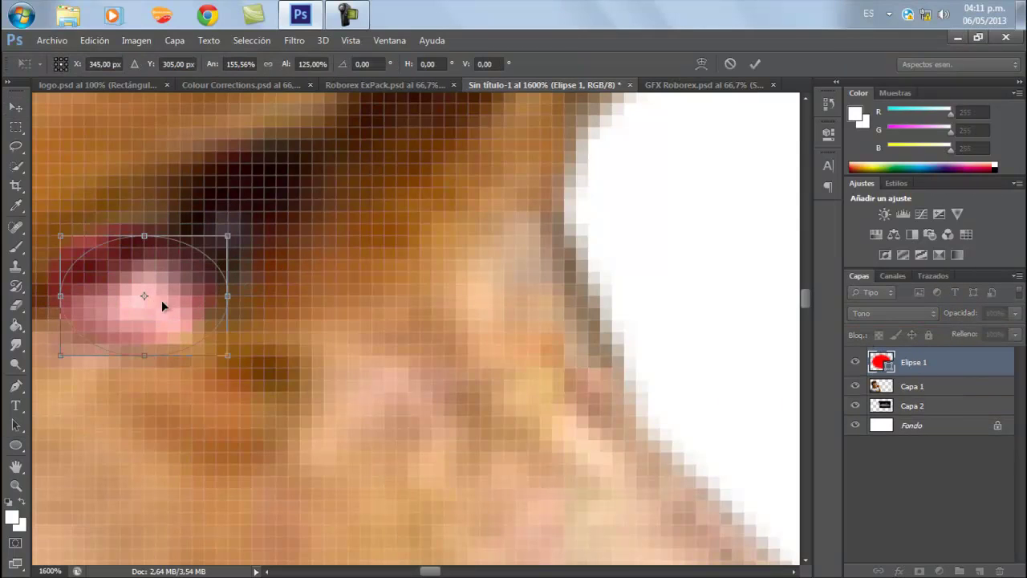
key(Return)
key(Delete)
Add a new layer above the player and set its blending mode to Luz suave
click(979, 570)
click(856, 313)
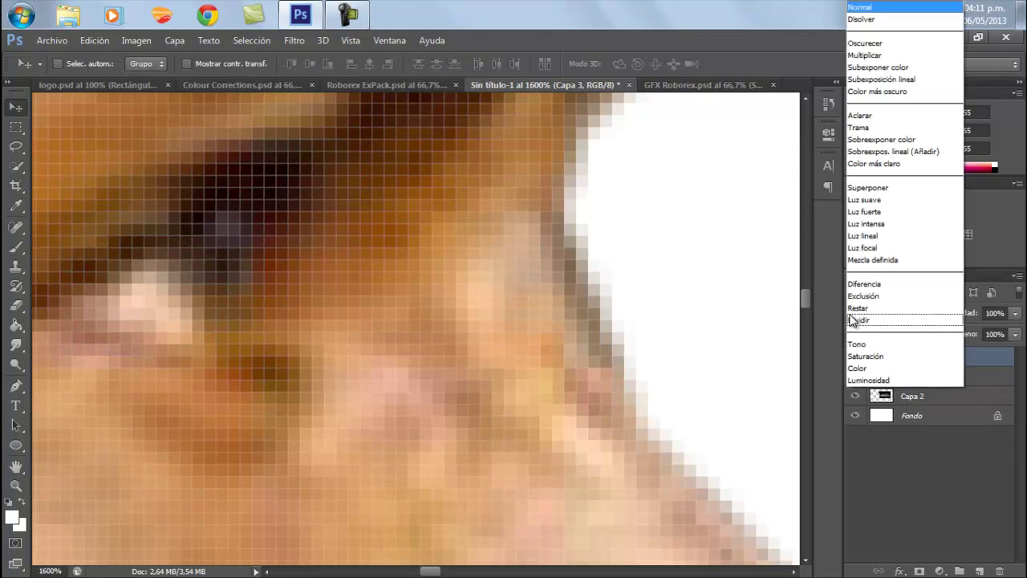
click(867, 202)
Choose the Brush tool and set the foreground colour to pure red (255, 0, 0)
click(15, 247)
click(12, 517)
click(331, 289)
click(312, 289)
click(474, 279)
Set the brush size to 1 px and paint the white of the player's eye red
click(145, 287)
key(ctrl+z)
right_click(154, 266)
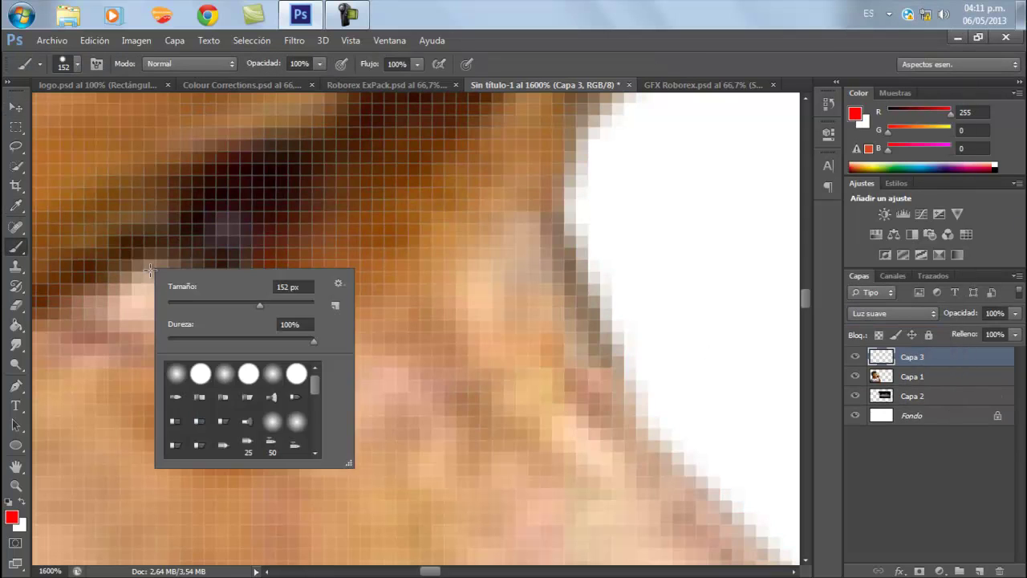
text(1)
drag(128, 290, 95, 309)
drag(167, 279, 77, 293)
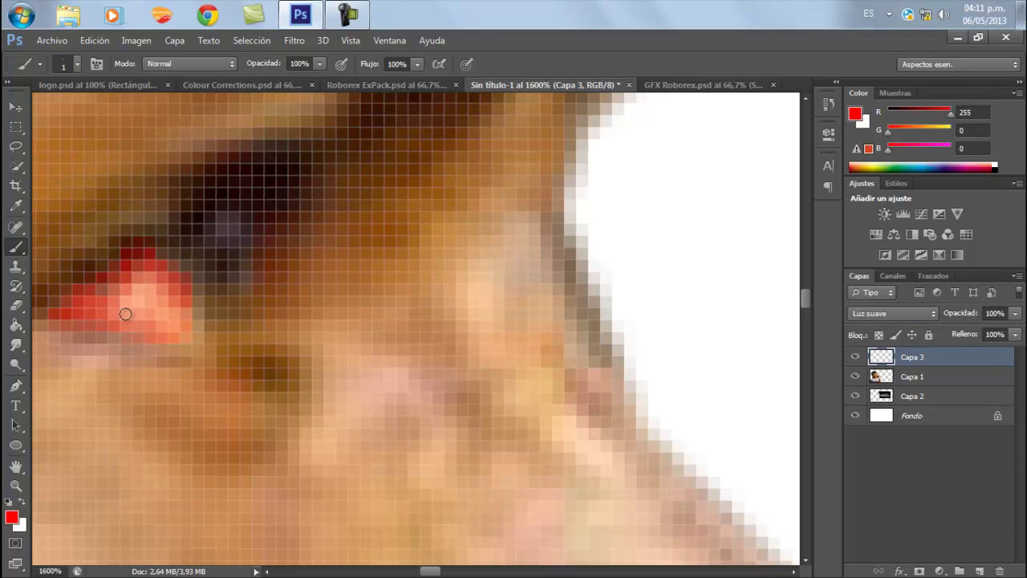
Paint the remaining pixels along the eye's white area red with the 1 px brush
key(z)
click(513, 64)
drag(252, 276, 252, 275)
key(b)
right_click(245, 265)
click(13, 252)
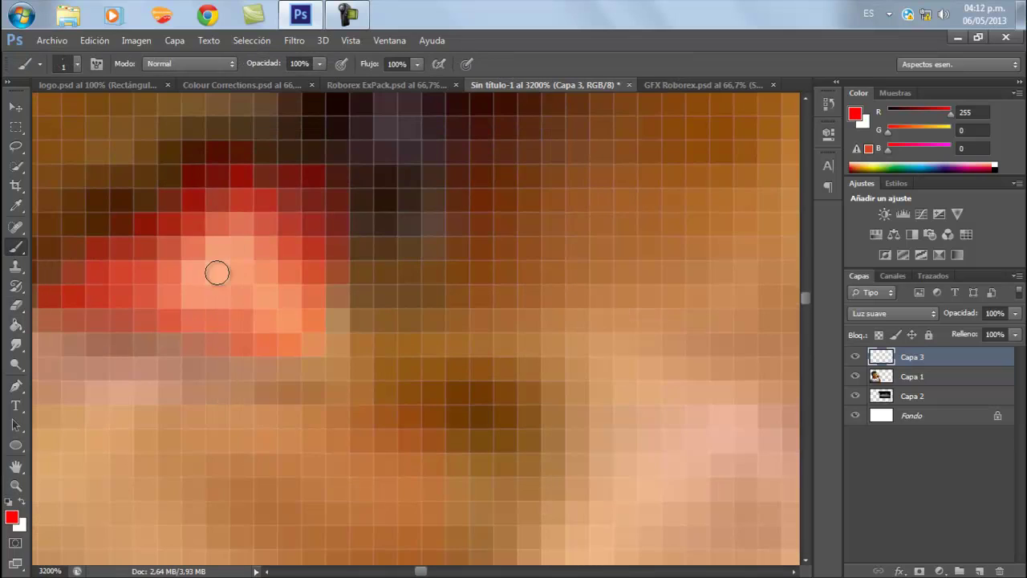
mouse_move(322, 309)
mouse_down()
mouse_move(75, 368)
mouse_move(52, 348)
mouse_up()
click(16, 485)
click(530, 64)
drag(196, 256, 197, 257)
Set the Clone Stamp size to 10 px for retouching the player's forehead, then return to the Brush tool
key(s)
right_click(314, 193)
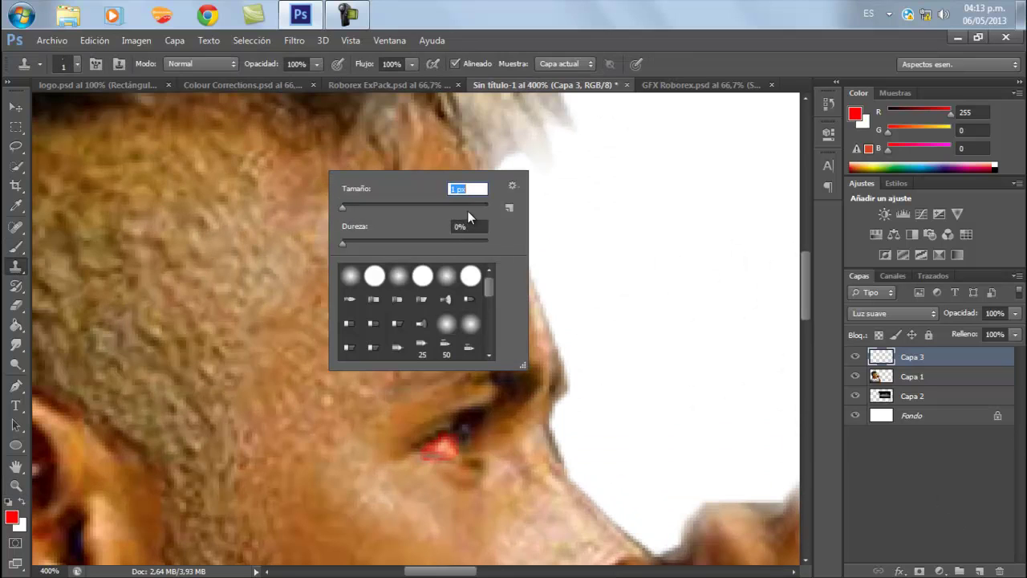
key(Return)
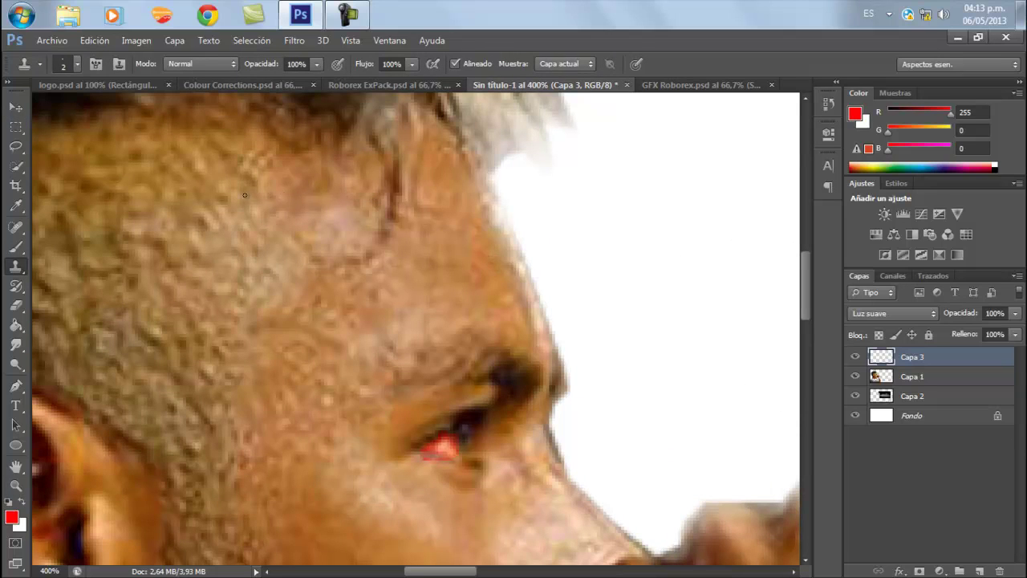
right_click(323, 192)
text(10)
key(Return)
key(b)
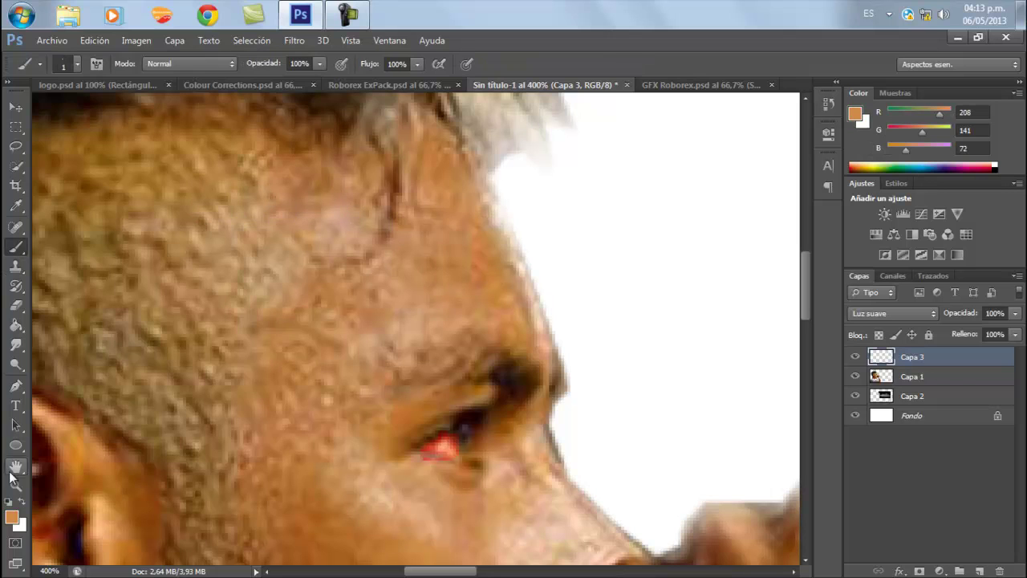
Place the nuke image into the composition as a new layer
click(15, 485)
click(53, 40)
click(72, 291)
double_click(414, 435)
drag(719, 182, 719, 444)
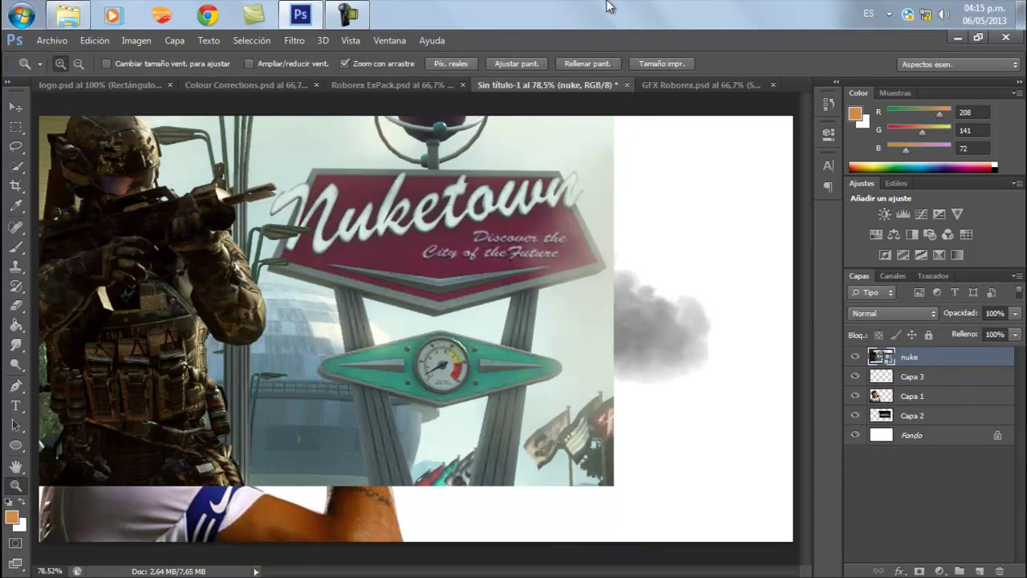
Move the nuke layer below the smoke layer Capa 2 and set the smoke's blending mode to Aclarar
drag(909, 357, 909, 425)
key(v)
click(913, 396)
click(893, 314)
click(875, 112)
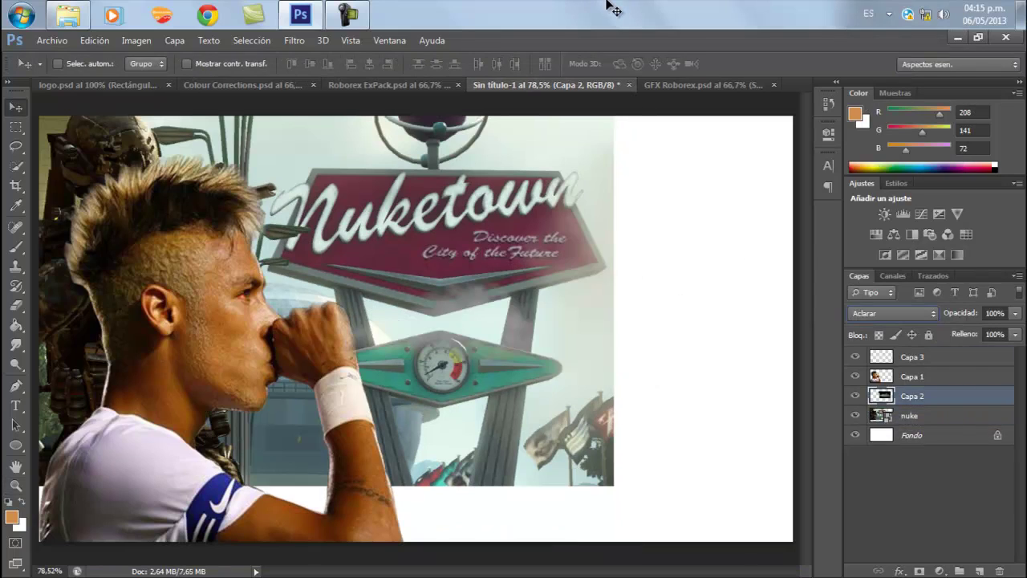
Reposition the nuke background image and enlarge it beyond the canvas's upper-left corner
click(910, 416)
drag(333, 199, 512, 255)
key(ctrl+t)
drag(40, 116, 1, 65)
key(Return)
Enlarge the nuke image further and shift it so the Nuketown sign fills the canvas behind the player
key(z)
key(ctrl+minus)
key(ctrl+minus)
key(ctrl+minus)
key(ctrl+t)
drag(239, 419, 2, 558)
drag(575, 217, 704, 172)
drag(598, 203, 469, 272)
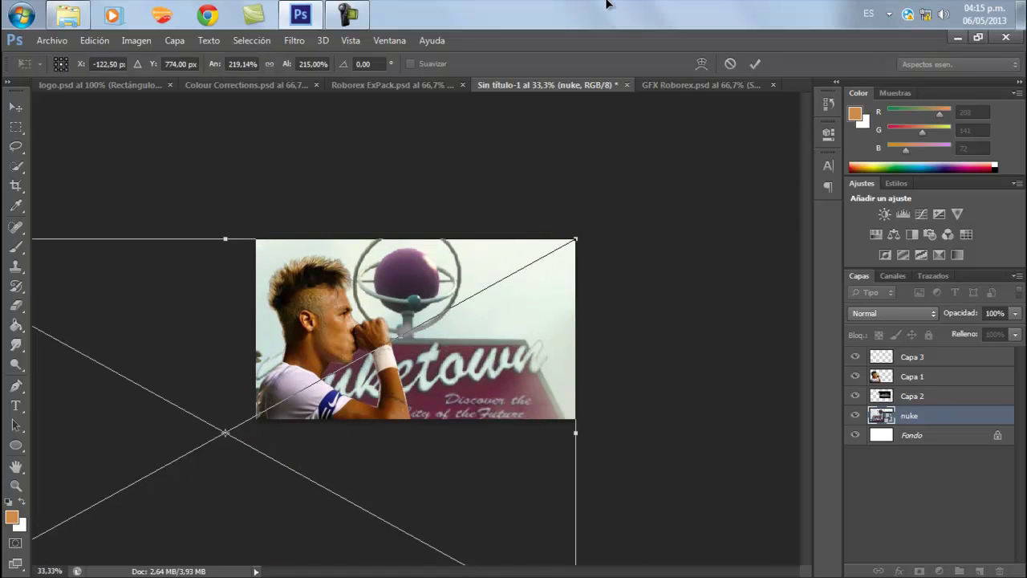
drag(575, 432, 608, 433)
drag(522, 385, 489, 385)
key(Return)
right_click(914, 416)
click(678, 134)
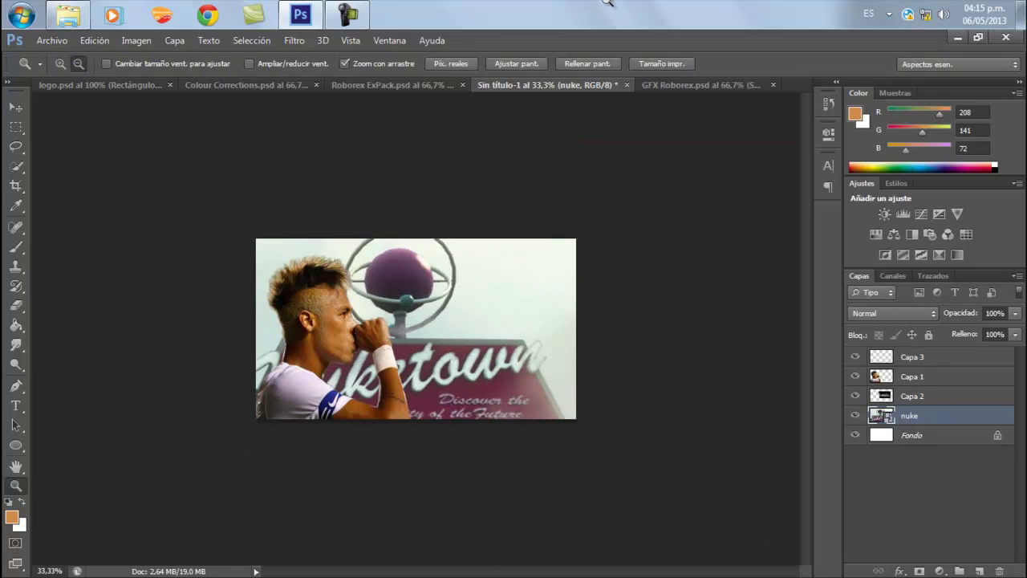
Set the smoke layer Capa 2 to the Diferencia blending mode and select the nuke layer
key(ctrl+0)
click(912, 397)
click(893, 313)
click(870, 283)
click(16, 107)
click(911, 416)
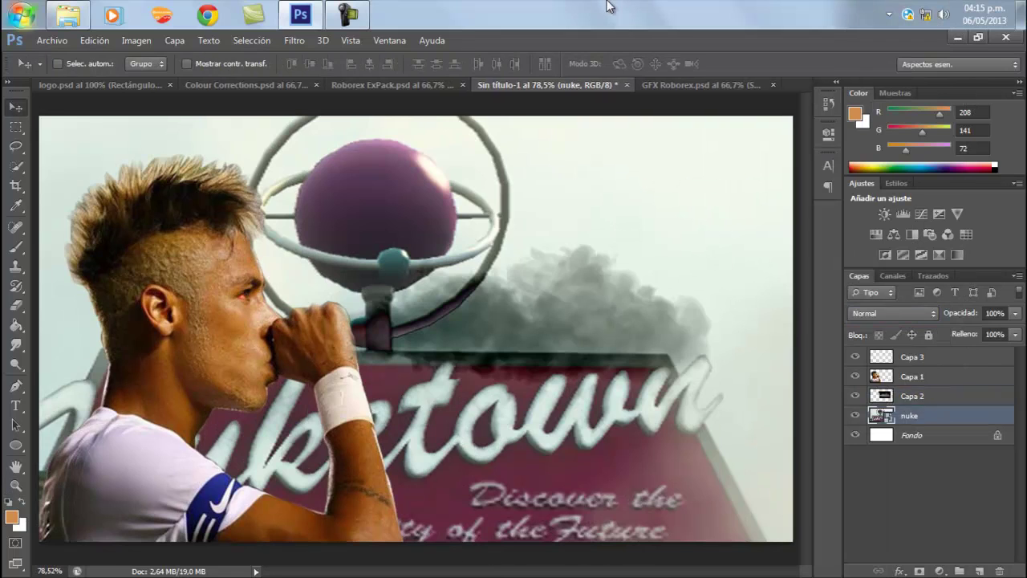
Preview the Gruppe 1 colour corrections in the For Manipulations group of Colour Corrections.psd
click(246, 85)
click(873, 356)
click(885, 391)
click(855, 408)
click(856, 408)
click(855, 425)
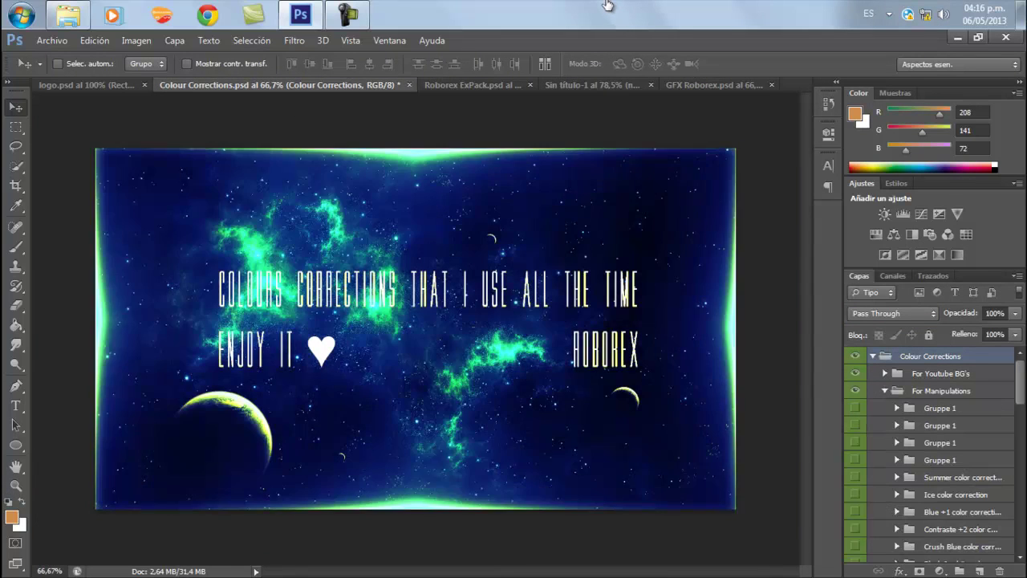
click(856, 425)
click(856, 443)
click(856, 460)
Copy the fourth Gruppe 1 colour correction from the For Manipulations group into the Sin título-1 composition
click(897, 459)
click(940, 460)
mouse_move(614, 293)
mouse_down()
mouse_move(578, 85)
mouse_move(594, 152)
mouse_up()
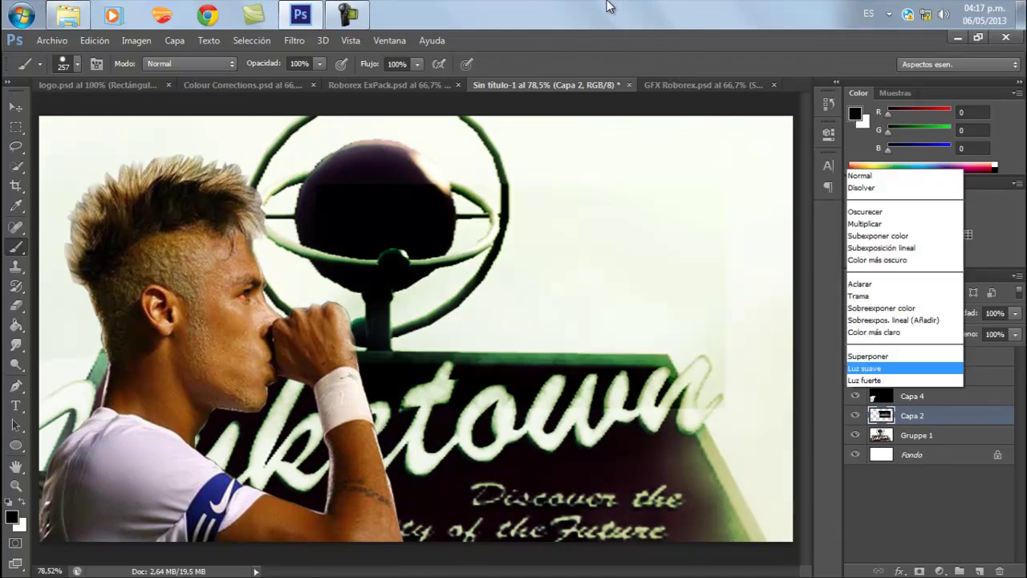
Try repositioning the Gruppe 1 background higher behind the player, undoing the first move
drag(296, 301, 309, 198)
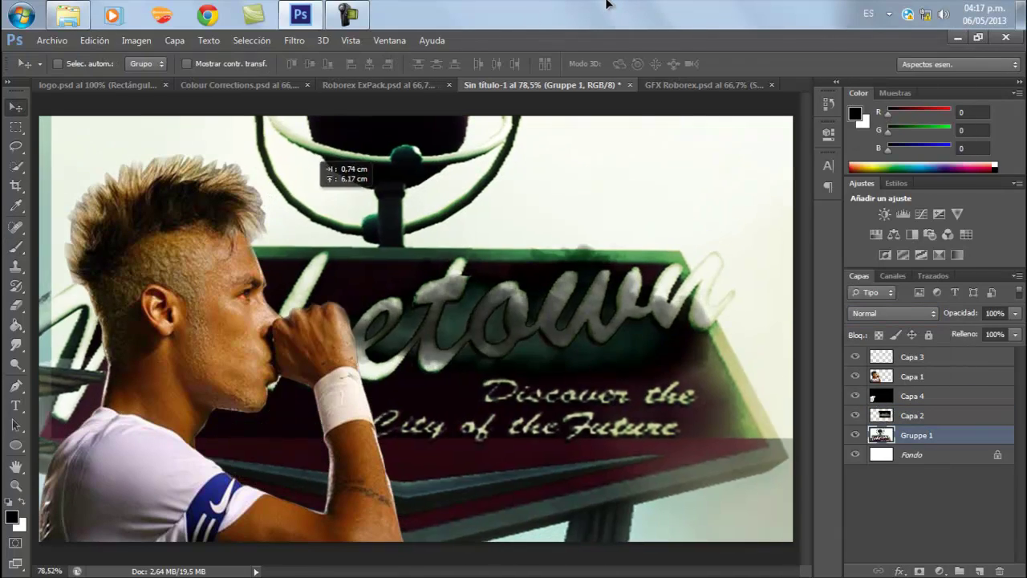
key(ctrl+z)
drag(514, 360, 644, 240)
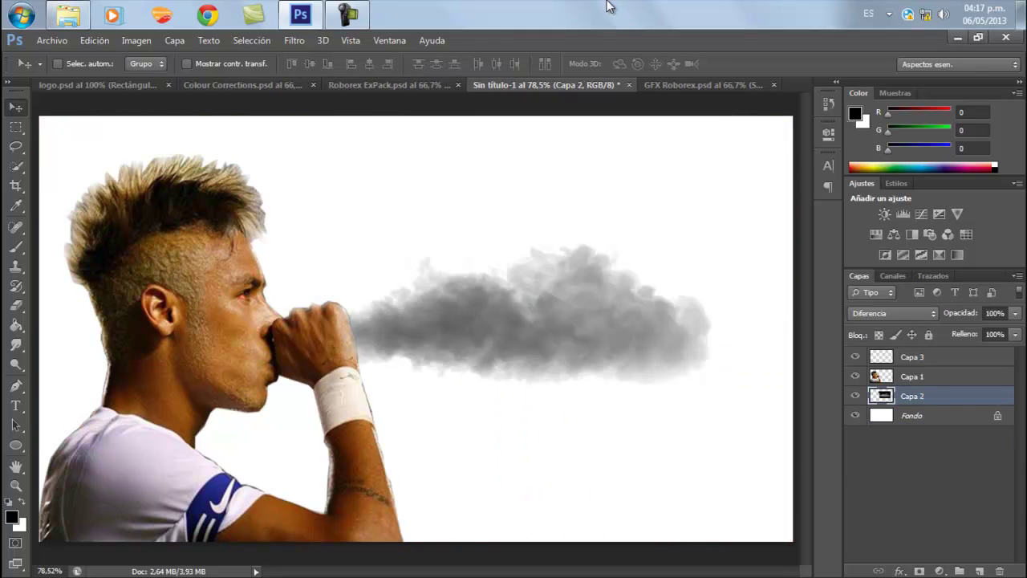
Close the GFX Roborex document and place the preview image from the Descargas folder into the Sin título-1 composition
click(704, 85)
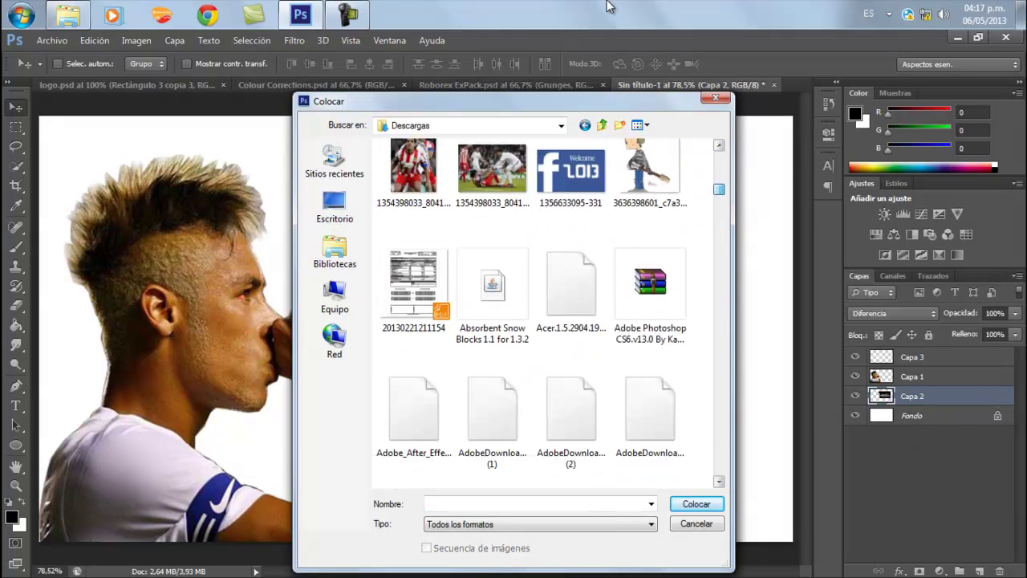
scroll(542, 313, down, 20)
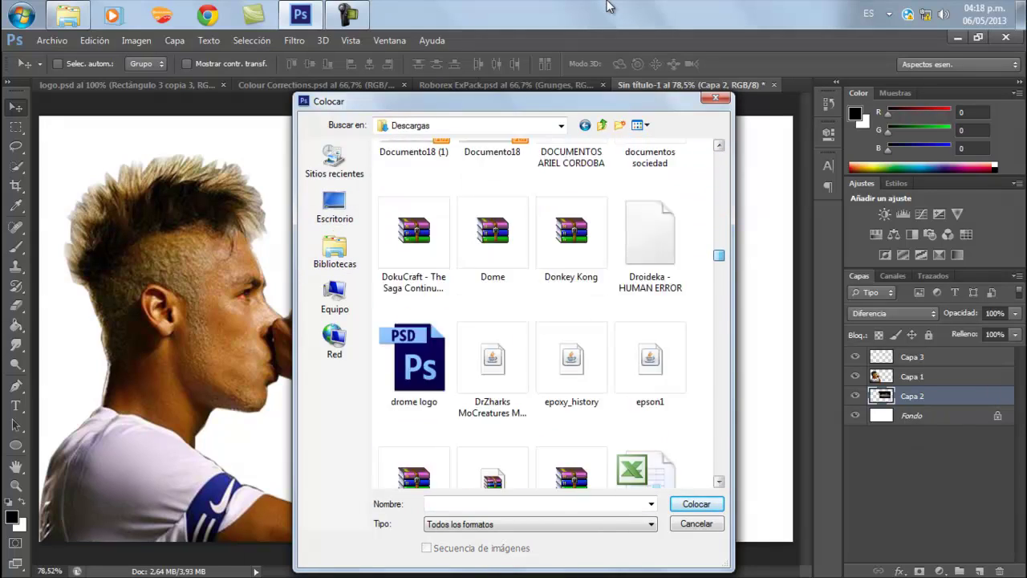
scroll(545, 313, down, 15)
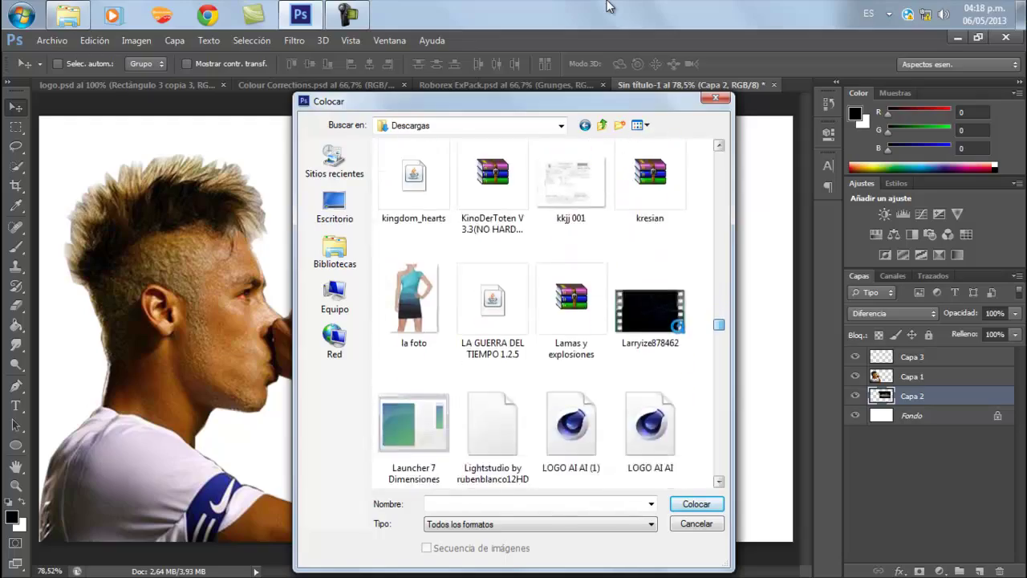
scroll(542, 313, down, 8)
drag(294, 94, 11, 33)
scroll(401, 305, down, 20)
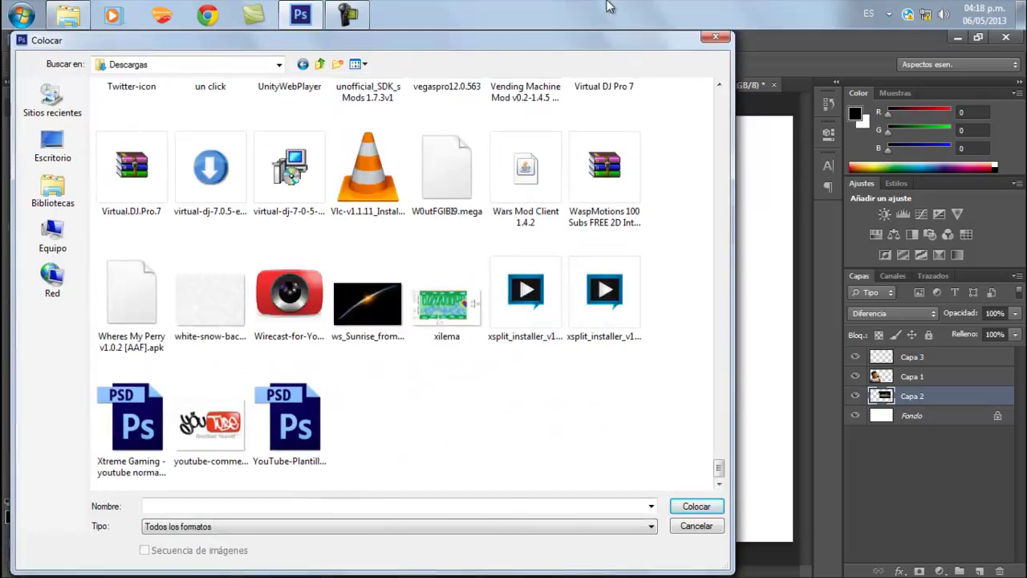
drag(734, 313, 1026, 313)
scroll(607, 6, up, 10)
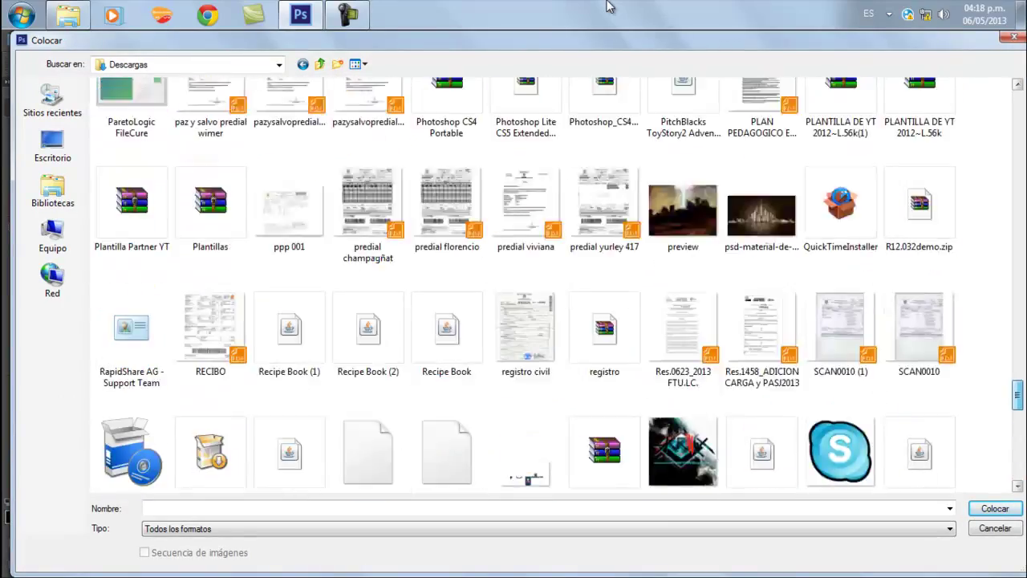
scroll(841, 378, up, 3)
double_click(683, 379)
Stretch the placed preview image to fill the whole canvas and commit the placement
drag(439, 336, 655, 429)
drag(472, 300, 38, 115)
key(Return)
Order the smoke layer Capa 2 above the preview background and set its blending mode to Aclarar
drag(913, 416, 912, 388)
click(893, 314)
click(874, 369)
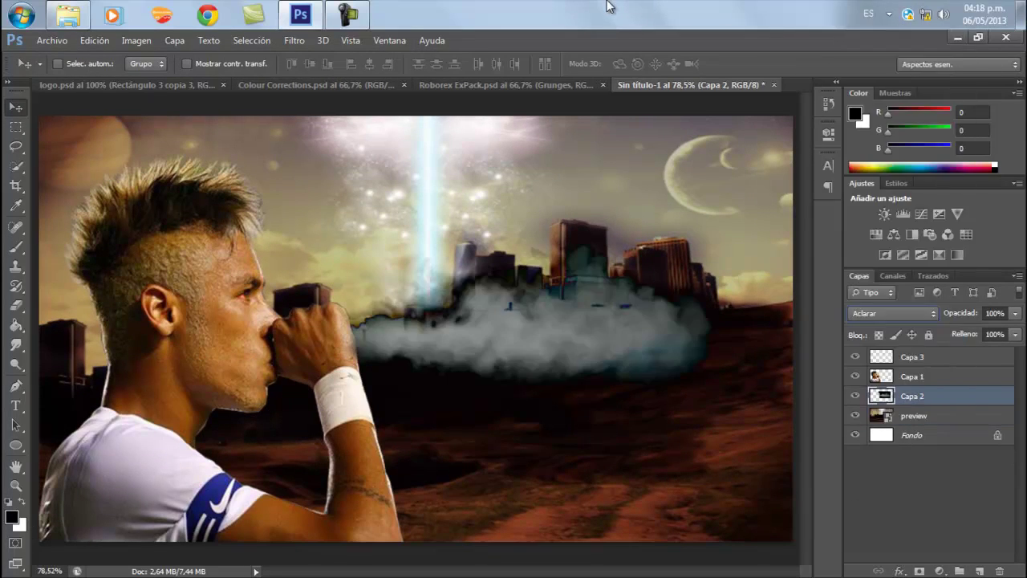
Add a new layer, Capa 4, above the smoke layer and set its blending mode to Luz suave
click(979, 571)
click(893, 314)
click(875, 200)
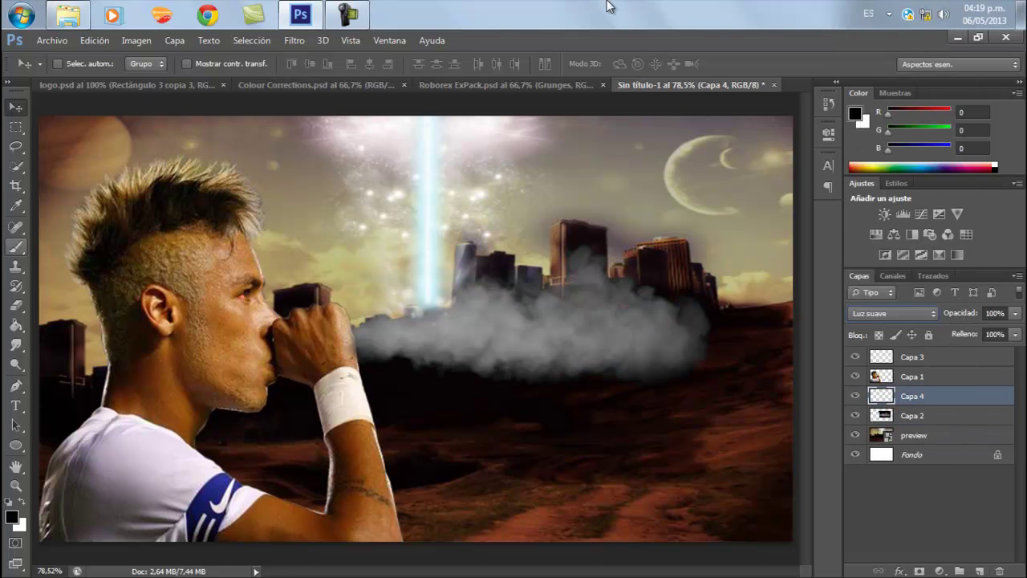
Undo a trial brush stroke over the smoke and clip Capa 4 to the smoke layer Capa 2
click(16, 246)
drag(348, 297, 722, 330)
key(ctrl+z)
right_click(902, 396)
click(622, 240)
Brush over the smoke on Capa 4, replacing the black stroke with one in a newly picked foreground colour
drag(361, 328, 698, 329)
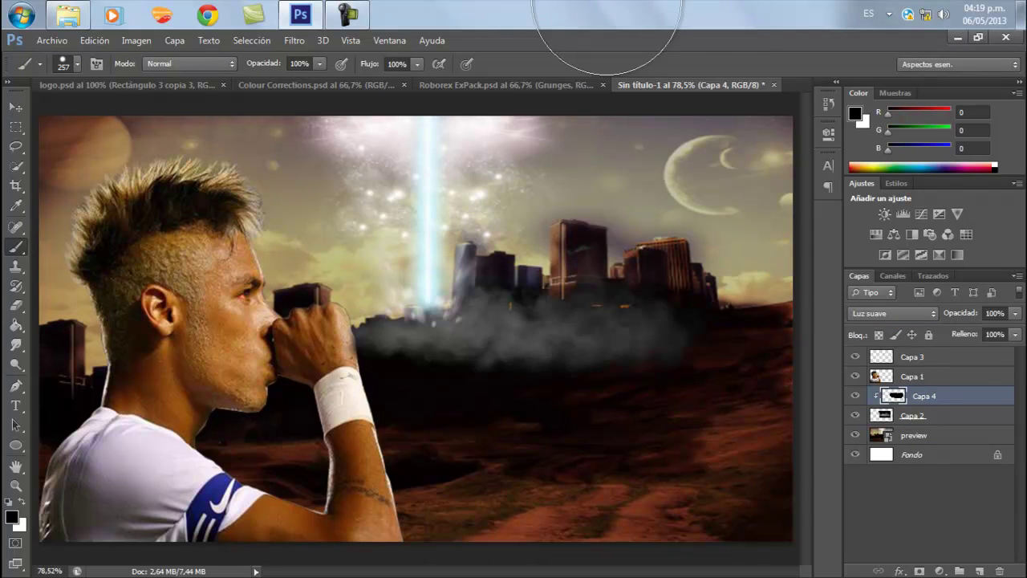
key(ctrl+z)
click(11, 517)
click(122, 289)
click(474, 280)
drag(369, 329, 690, 341)
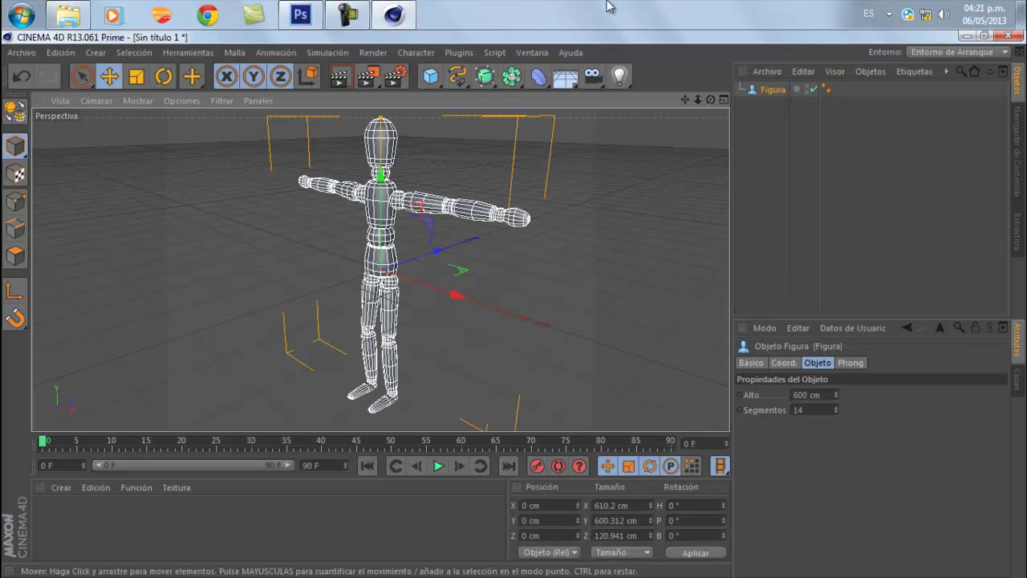
Switch to Cinema 4D, raise the Figura mannequin to about Y 326 cm and shift it to about X -458 cm
drag(711, 99, 711, 120)
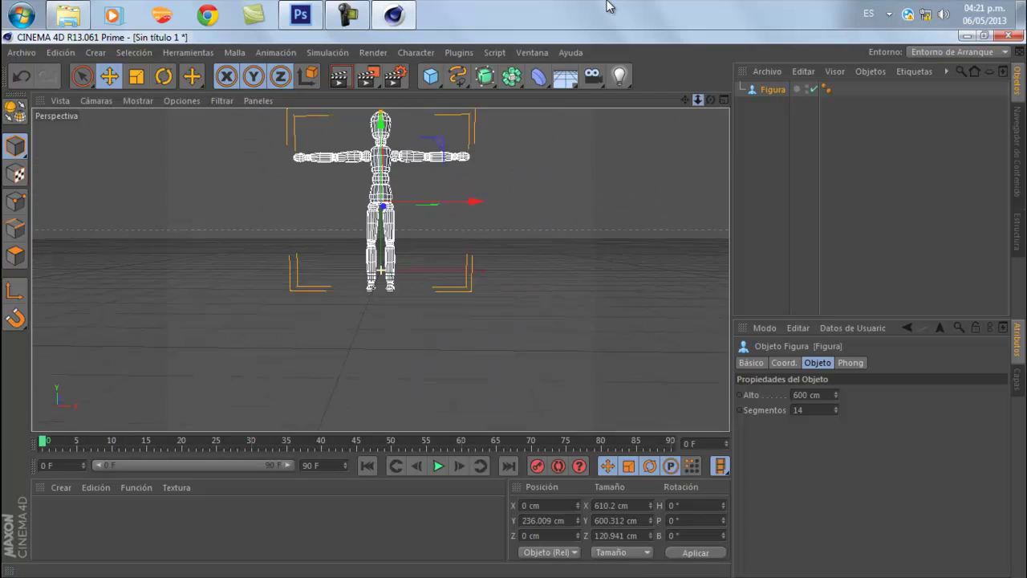
drag(381, 120, 380, 97)
drag(685, 99, 688, 161)
drag(484, 273, 519, 274)
Duplicate the Figura mannequin and move the copy along X to about 181 cm
key(ctrl+c)
key(ctrl+v)
key(ctrl+v)
key(Delete)
click(775, 89)
drag(365, 274, 533, 273)
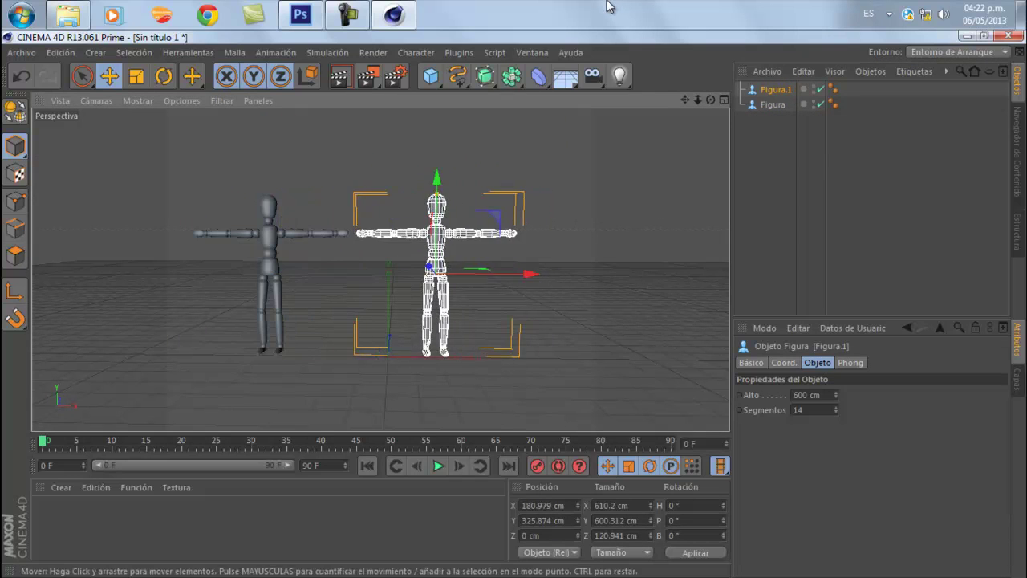
Try selecting a single body part of the Figura mannequin with the Move and Rotate tools
click(773, 105)
click(164, 76)
click(772, 105)
click(110, 76)
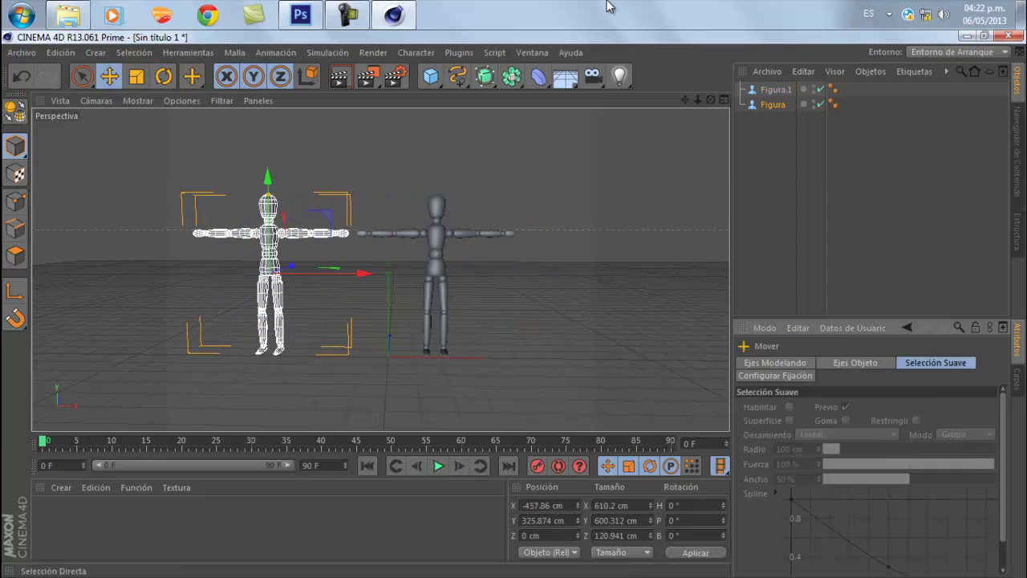
click(269, 248)
click(164, 76)
click(269, 249)
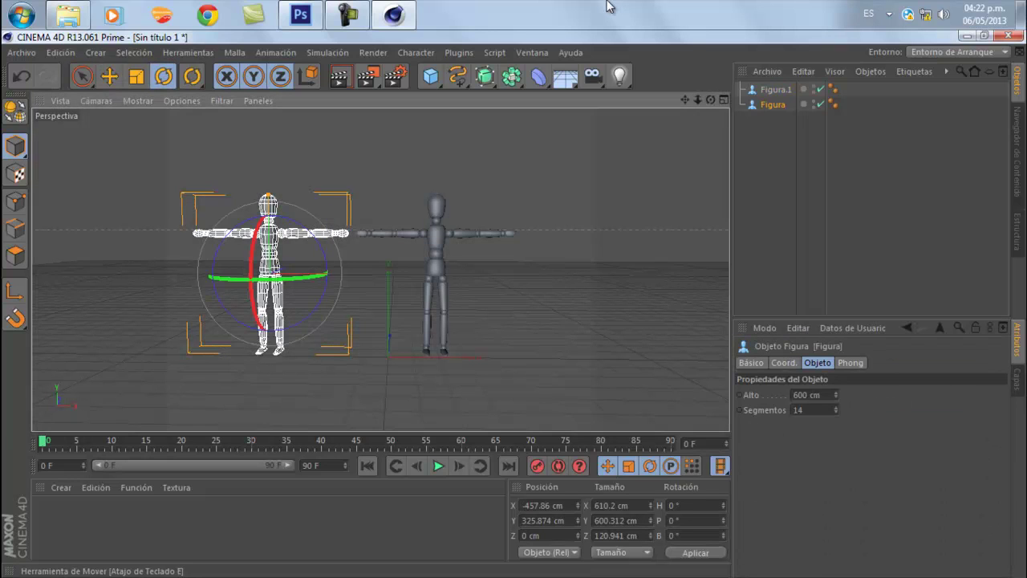
Convert the Figura mannequin into editable polygon parts and select its Izquierda Muslo
click(82, 76)
click(546, 168)
click(269, 249)
click(340, 76)
click(15, 174)
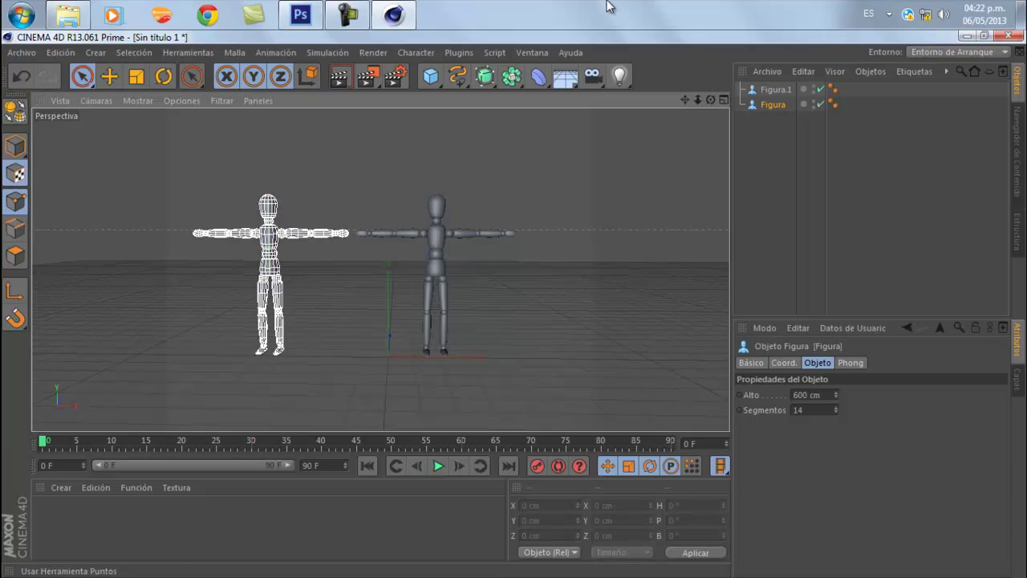
click(15, 201)
click(776, 90)
click(269, 248)
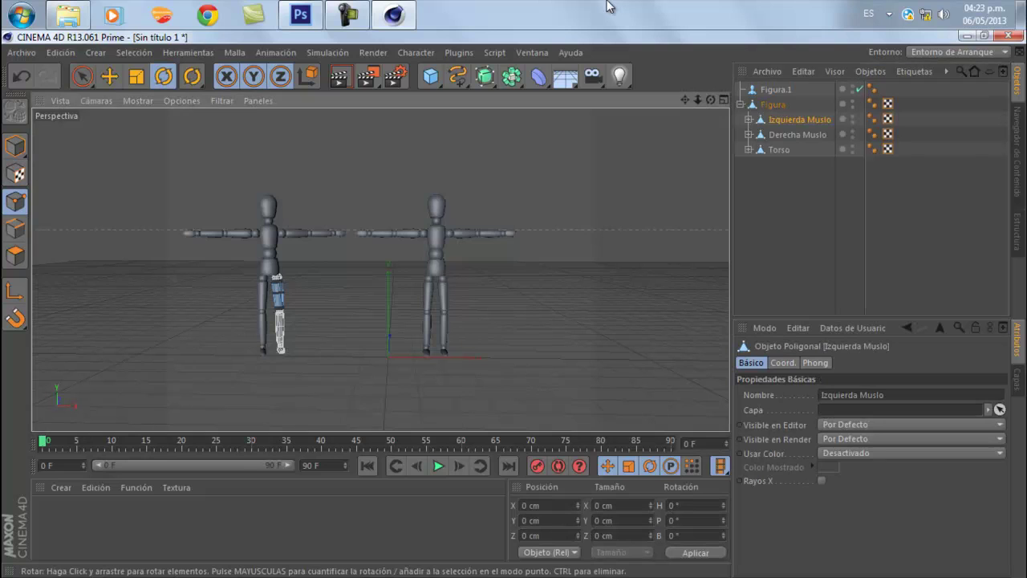
Expand the Torso of Figura and try rotating its Izquierda Brazo
click(779, 150)
click(749, 150)
click(807, 165)
click(307, 231)
mouse_move(326, 232)
mouse_down()
mouse_move(324, 293)
mouse_move(347, 231)
mouse_up()
Undo the trial edits to the Izquierda Brazo of Figura
key(ctrl+z)
key(ctrl+z)
click(806, 165)
key(ctrl+z)
key(ctrl+z)
key(ctrl+z)
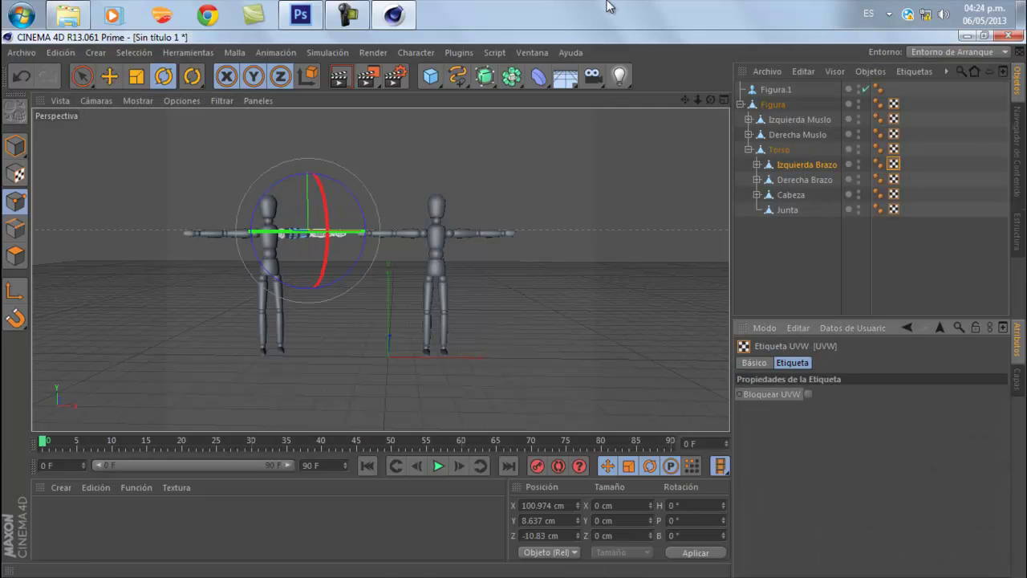
key(ctrl+z)
key(ctrl+z)
key(ctrl+z)
Move the editable Figura.1 mannequin to about X 466 cm and paste a duplicate at about X -288 cm
click(436, 236)
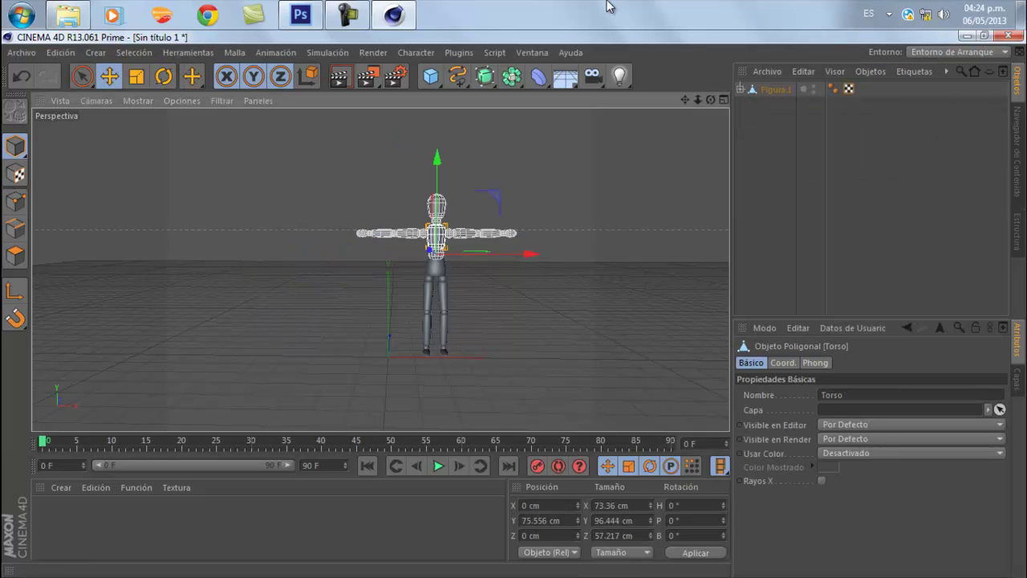
click(776, 89)
mouse_move(532, 274)
mouse_down()
mouse_move(348, 274)
mouse_move(608, 274)
mouse_up()
key(ctrl+c)
key(ctrl+v)
click(773, 89)
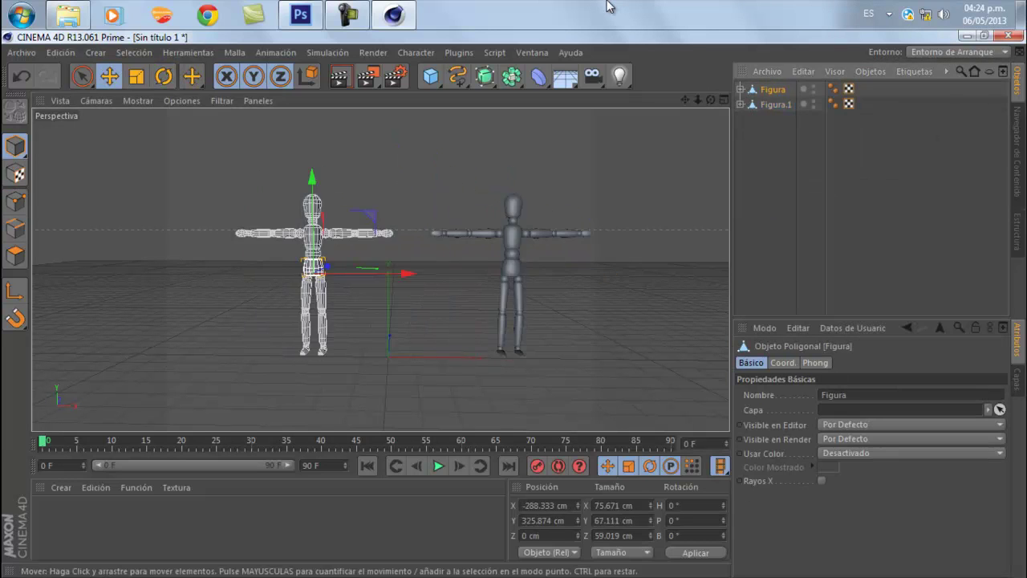
Rotate the right upper arm and forearm of Figura so that the arm bends forward
click(261, 233)
click(287, 233)
click(163, 76)
mouse_move(276, 216)
mouse_down()
mouse_move(254, 213)
mouse_move(261, 234)
mouse_up()
click(201, 184)
click(273, 239)
click(201, 184)
click(294, 236)
Undo the trial rotations of Figura's Izquierda Antebrazo and Izquierda Brazo
key(ctrl+z)
key(ctrl+z)
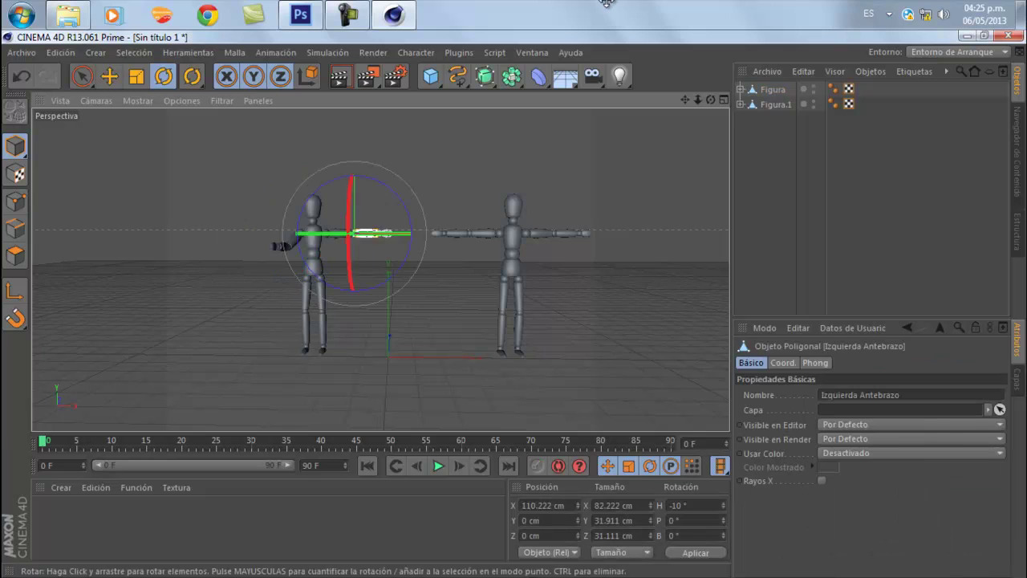
key(ctrl+z)
key(ctrl+z)
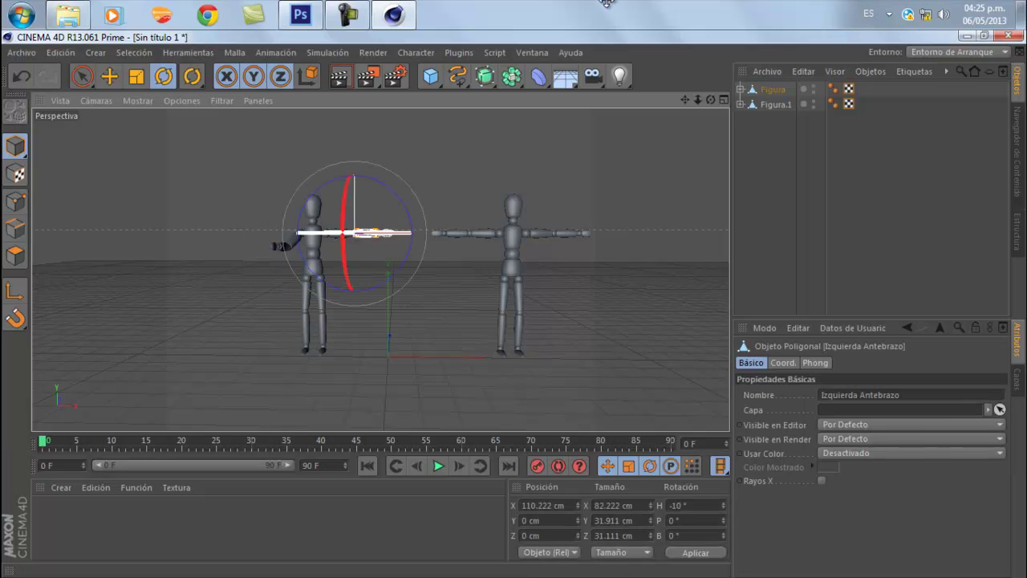
key(ctrl+z)
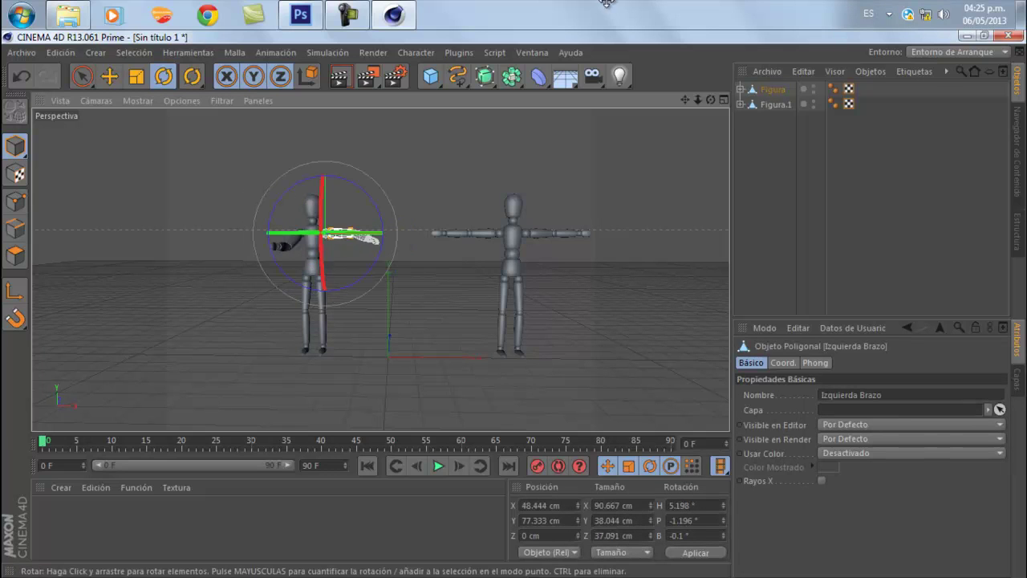
key(ctrl+z)
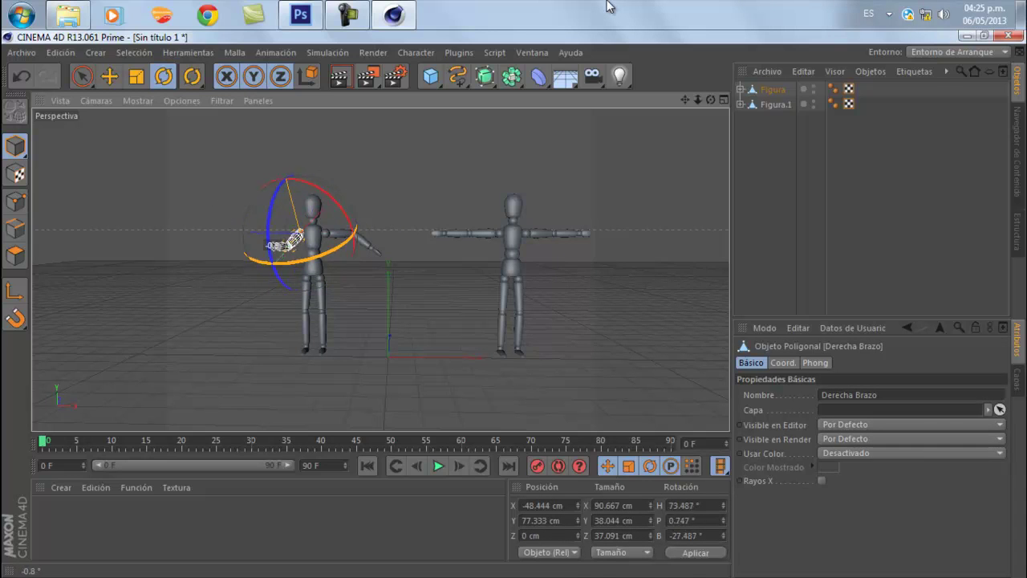
Refine the rotation of Figura's Derecha Brazo so it reaches forward, undoing the surplus turns
drag(287, 251, 263, 254)
drag(254, 215, 265, 204)
key(ctrl+z)
key(ctrl+z)
key(ctrl+z)
key(ctrl+z)
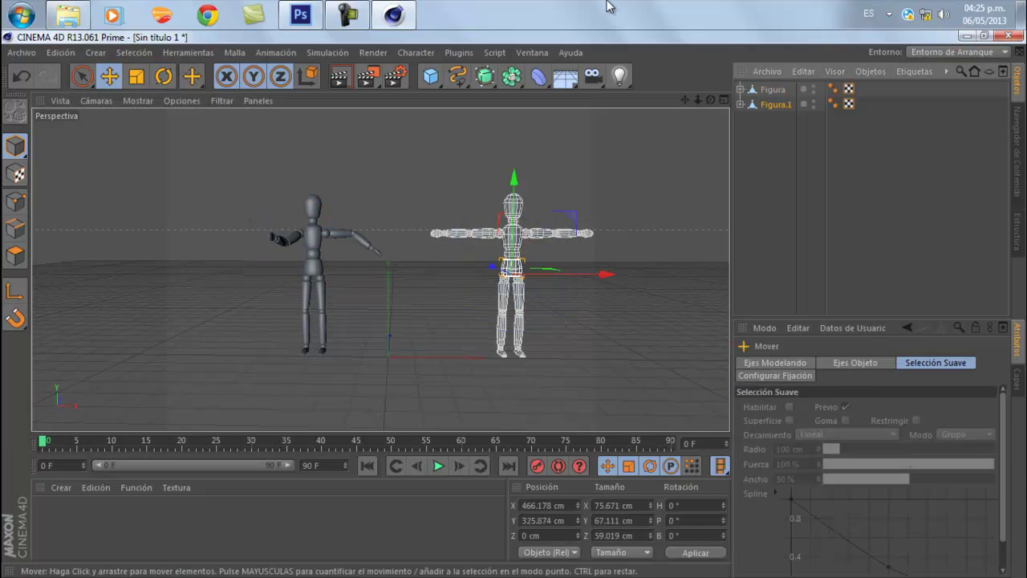
Rotate the Derecha Brazo of Figura.1 up behind the neighbouring Figura, undoing the unwanted trial turns
key(r)
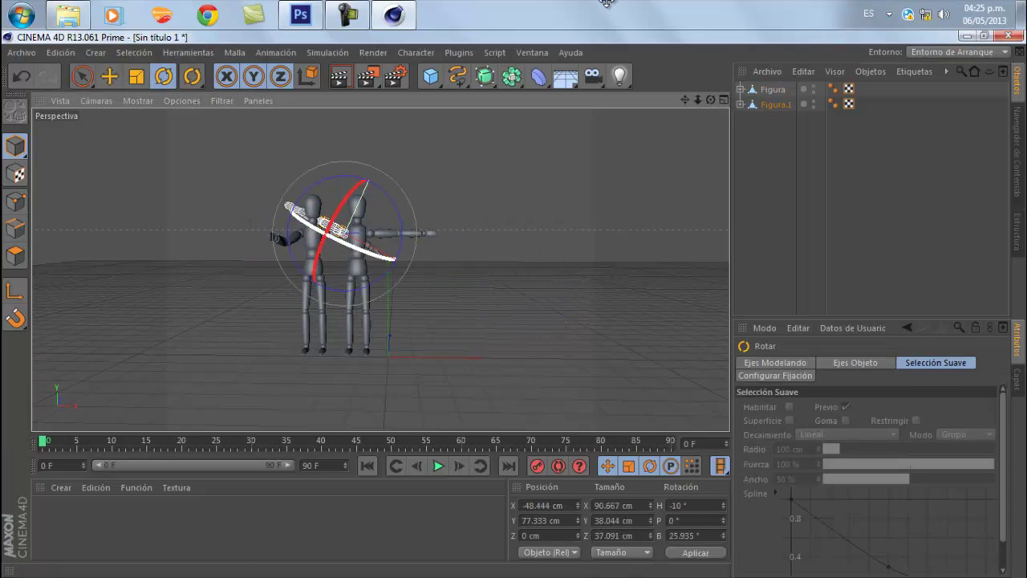
key(ctrl+z)
key(ctrl+z)
key(ctrl+z)
key(ctrl+z)
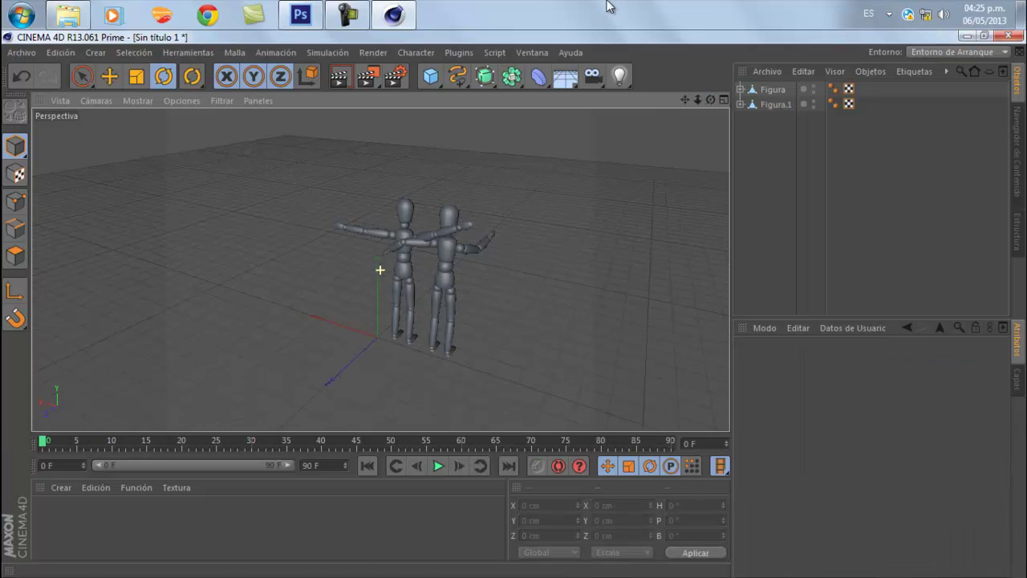
Undo the trial rotations of Figura.1's Derecha Mano and Derecha Antebrazo
key(ctrl+z)
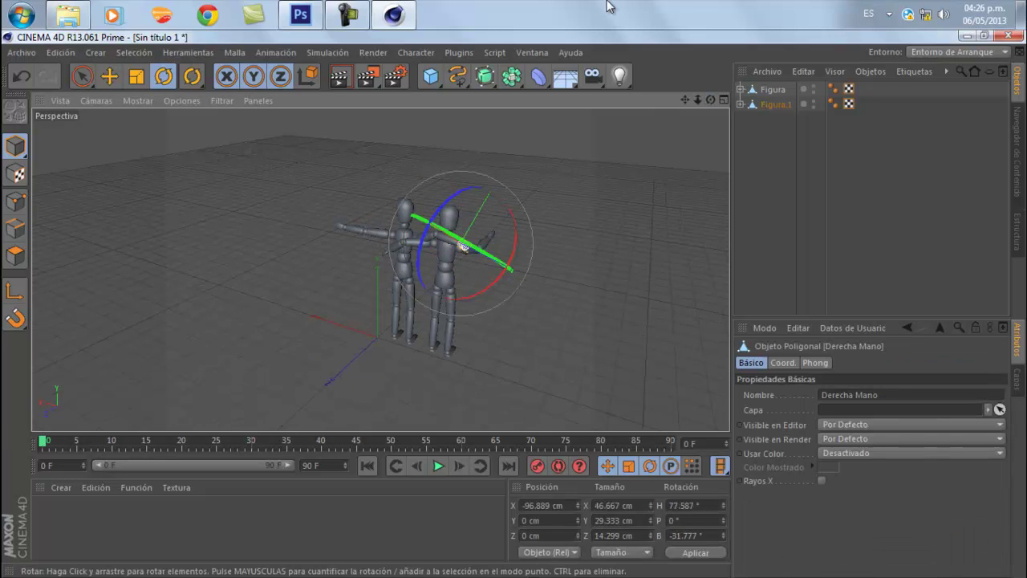
key(ctrl+z)
key(ctrl+z)
key(ctrl+z)
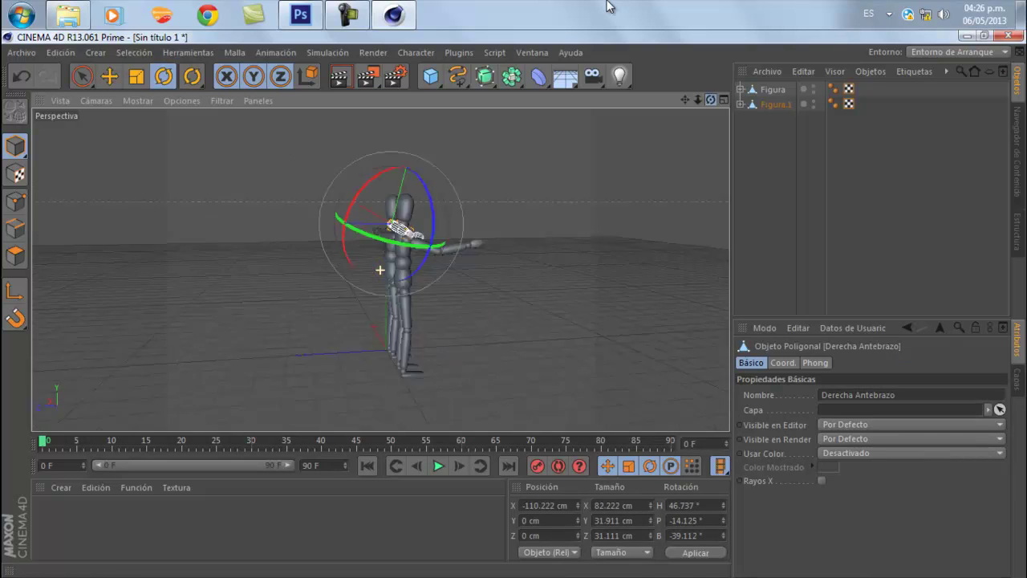
key(ctrl+z)
key(ctrl+z)
key(ctrl+z)
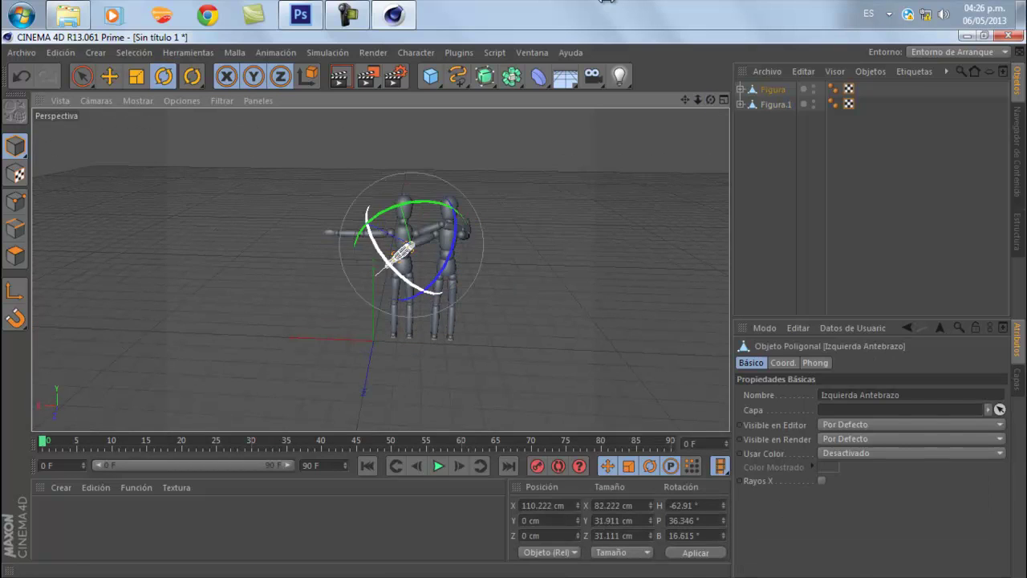
Rotate the Izquierda Antebrazo of Figura to lie behind the back of Figura.1
drag(385, 215, 402, 207)
click(411, 246)
click(398, 257)
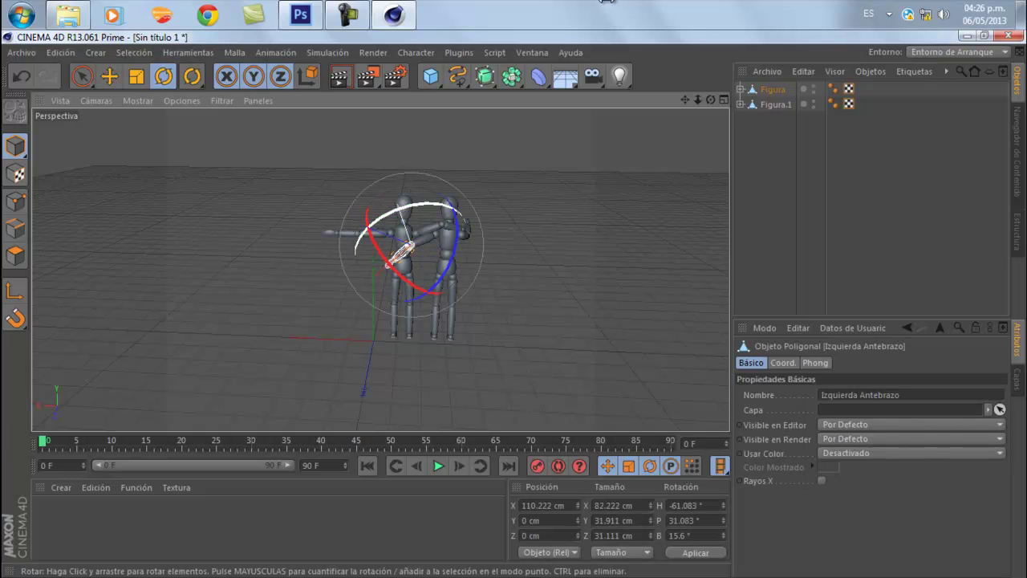
drag(451, 260, 411, 295)
click(561, 265)
Rotate the end of Figura's left arm that protrudes past Figura.1 so it tucks in behind the torso
scroll(417, 265, up, 5)
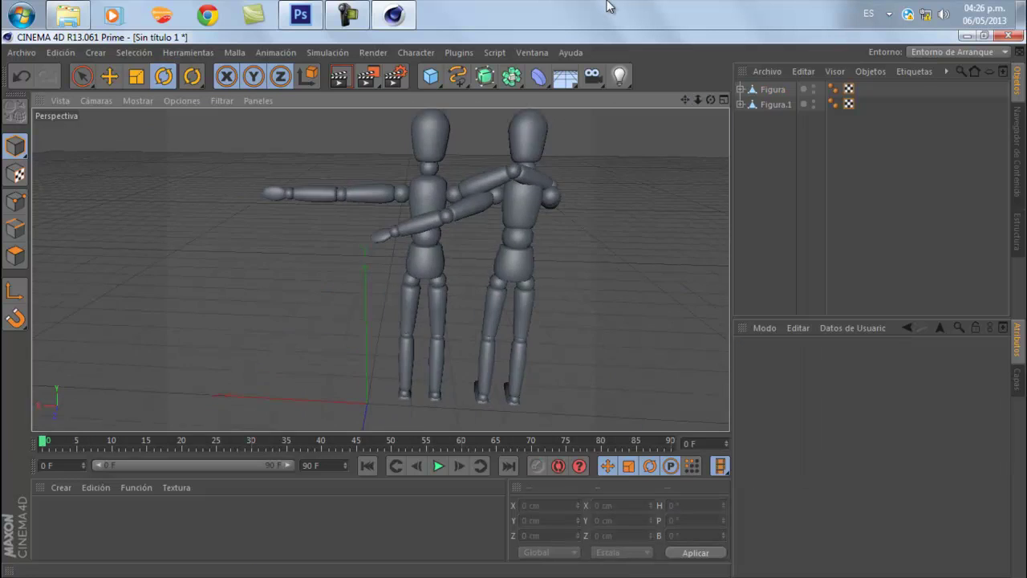
drag(337, 273, 594, 265)
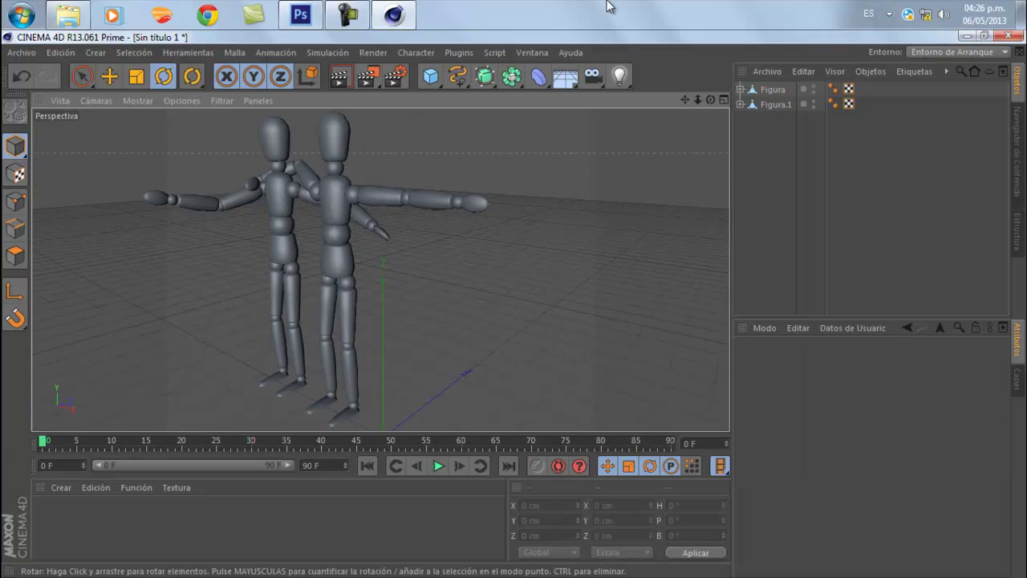
click(368, 218)
drag(360, 245, 308, 254)
mouse_move(366, 238)
mouse_down()
mouse_move(357, 245)
mouse_move(474, 212)
mouse_move(470, 228)
mouse_up()
click(545, 273)
Rotate the Izquierda Brazo of Figura.1 down beside its body, undoing the unwanted trial rotations
click(381, 194)
drag(393, 195, 385, 241)
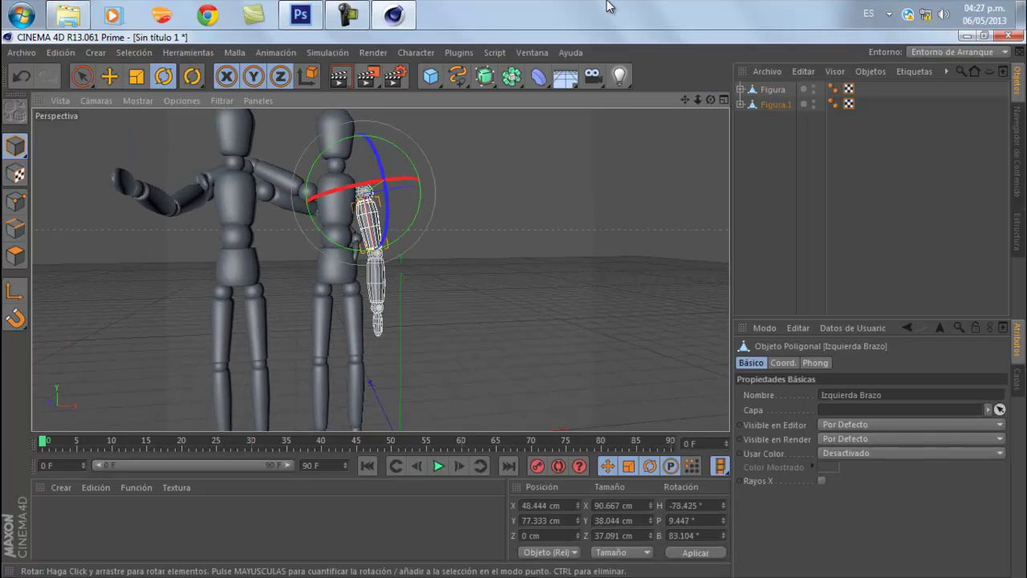
key(ctrl+z)
key(ctrl+z)
key(ctrl+z)
key(ctrl+z)
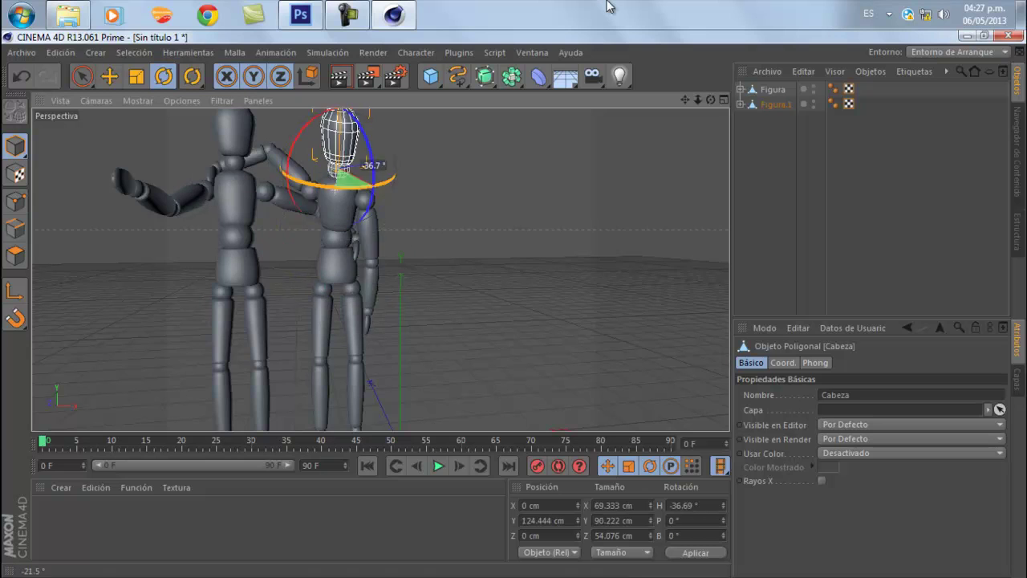
Bend the Izquierda Antebrazo of Figura.1 inward at the elbow and undo the last trial rotation
click(414, 277)
drag(391, 269, 315, 236)
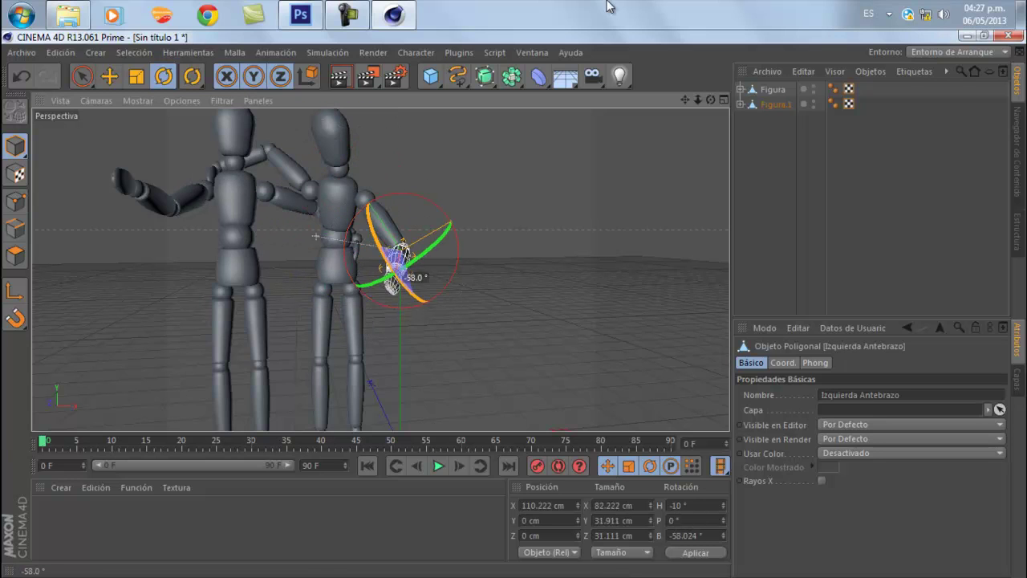
key(ctrl+z)
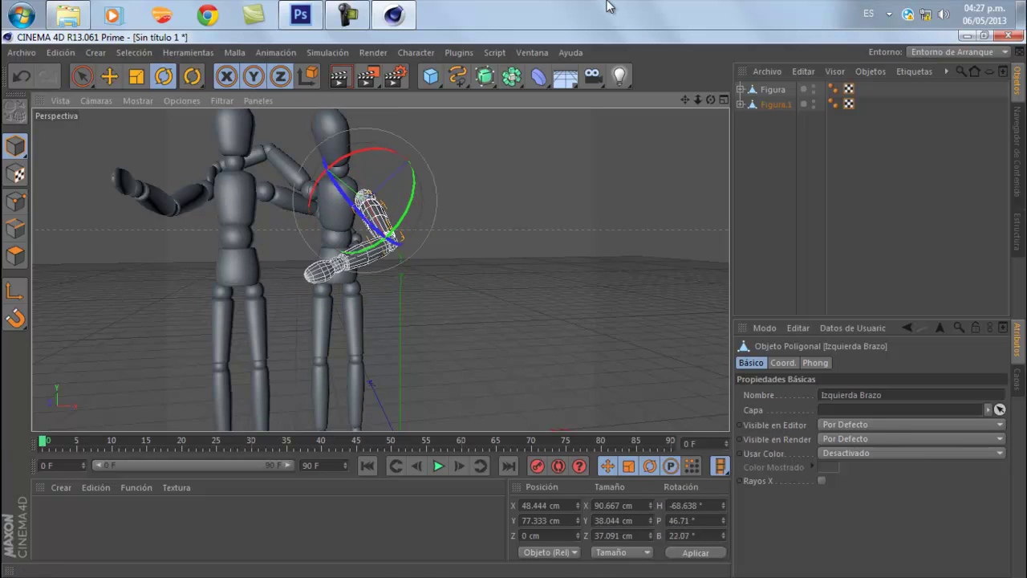
Undo the latest trial rotations of Figura.1's Izquierda Brazo and Izquierda Antebrazo
key(ctrl+z)
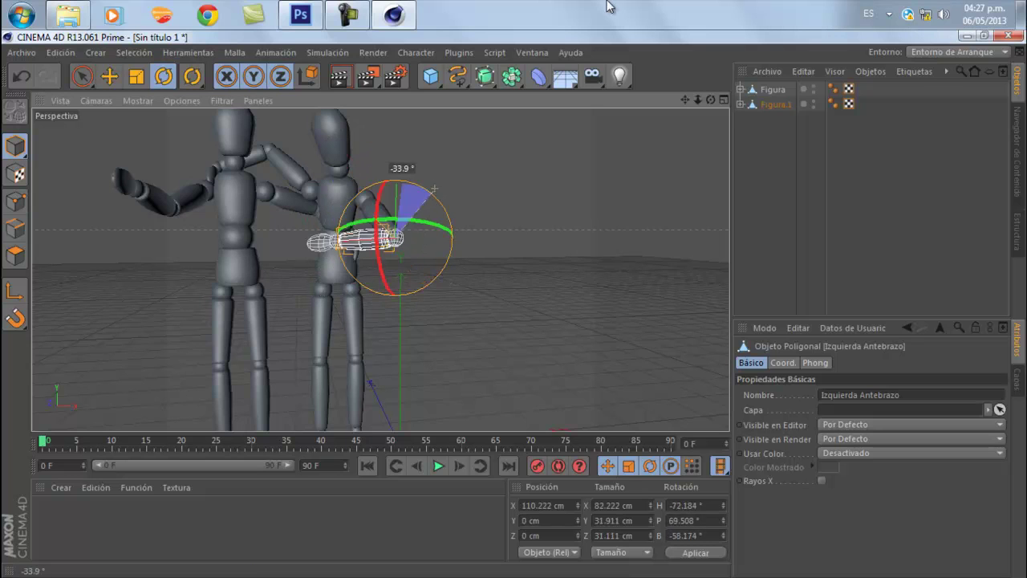
key(ctrl+z)
key(ctrl+z)
key(ctrl+z)
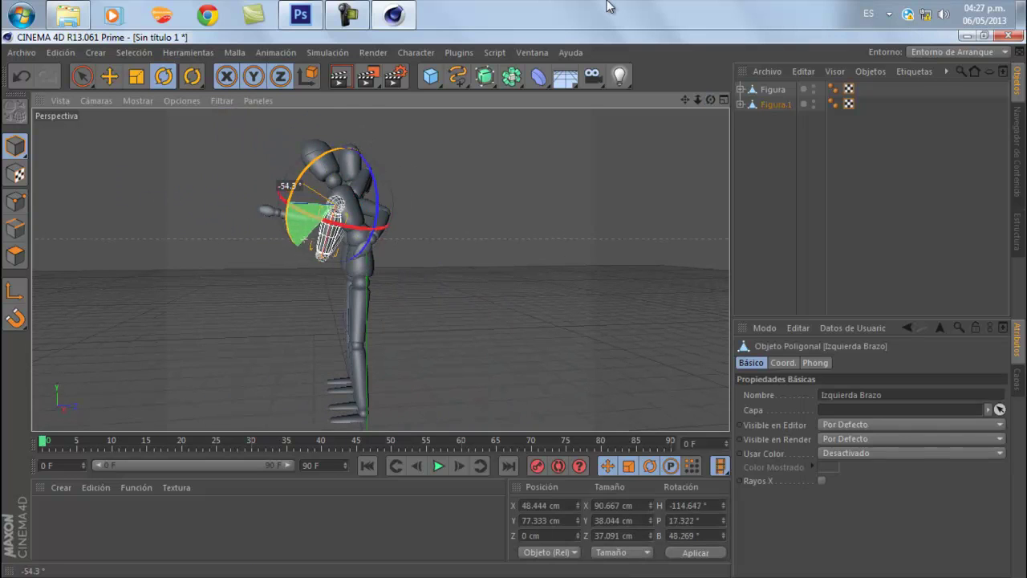
Rotate Figura.1's Izquierda Brazo by about -54.3° so the bent forearm crosses the front of its torso, and deselect the arm
drag(303, 240, 299, 245)
click(514, 185)
scroll(380, 270, down, 3)
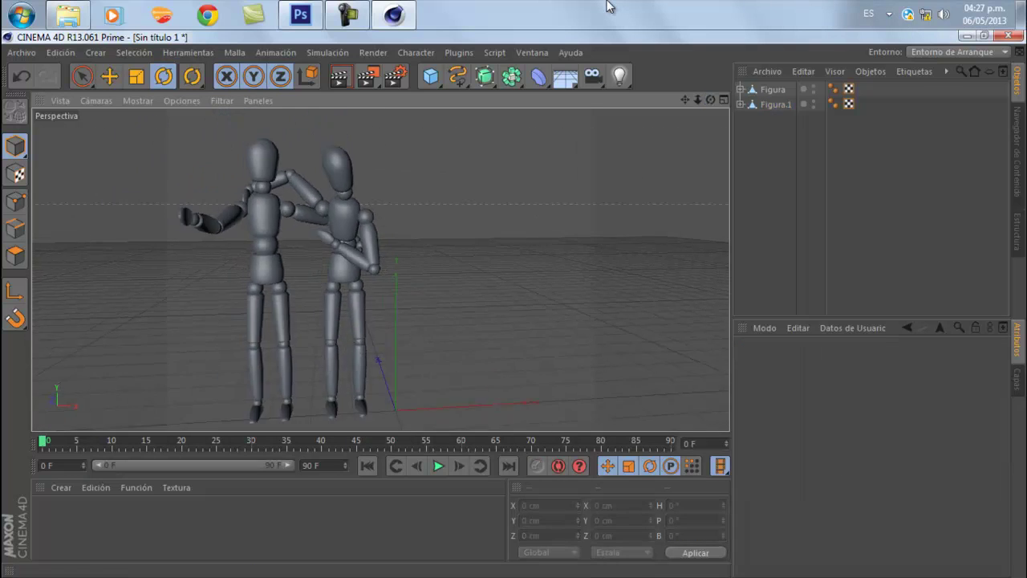
key(ctrl+z)
Preview the render and configure the render settings to save as PNG with an alpha channel
click(340, 76)
click(395, 76)
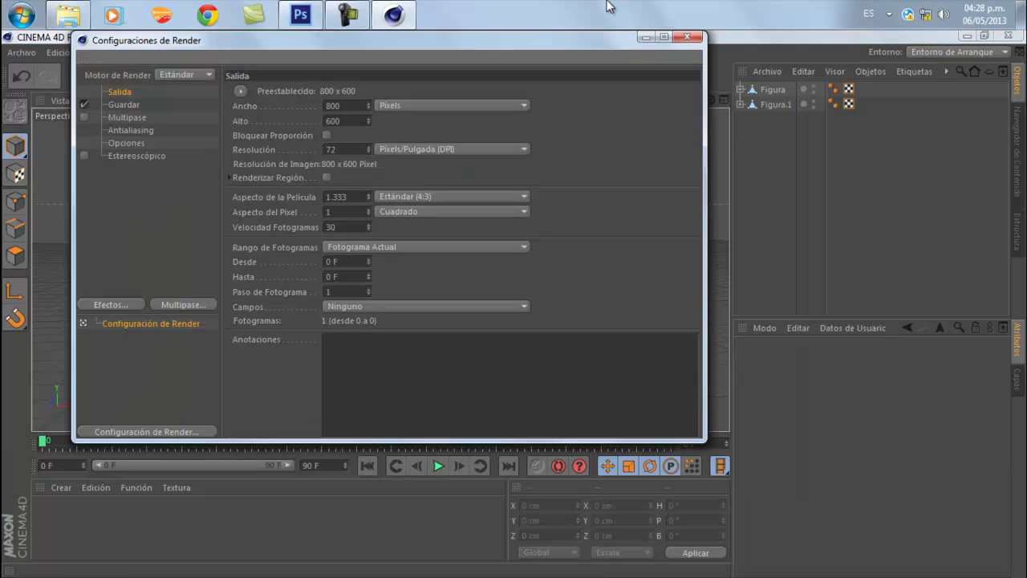
click(124, 104)
click(362, 192)
click(434, 133)
click(385, 265)
click(688, 37)
Render the mannequins to the image viewer and save the still as an 8-bit PNG named jokers with Canal Alfa enabled
click(368, 77)
right_click(724, 260)
click(792, 444)
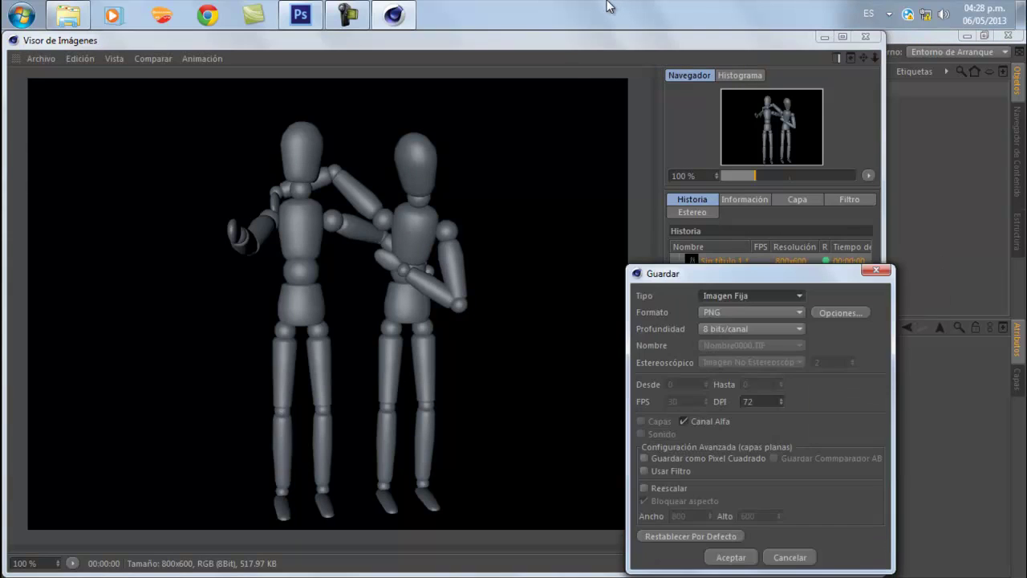
click(731, 557)
key(Return)
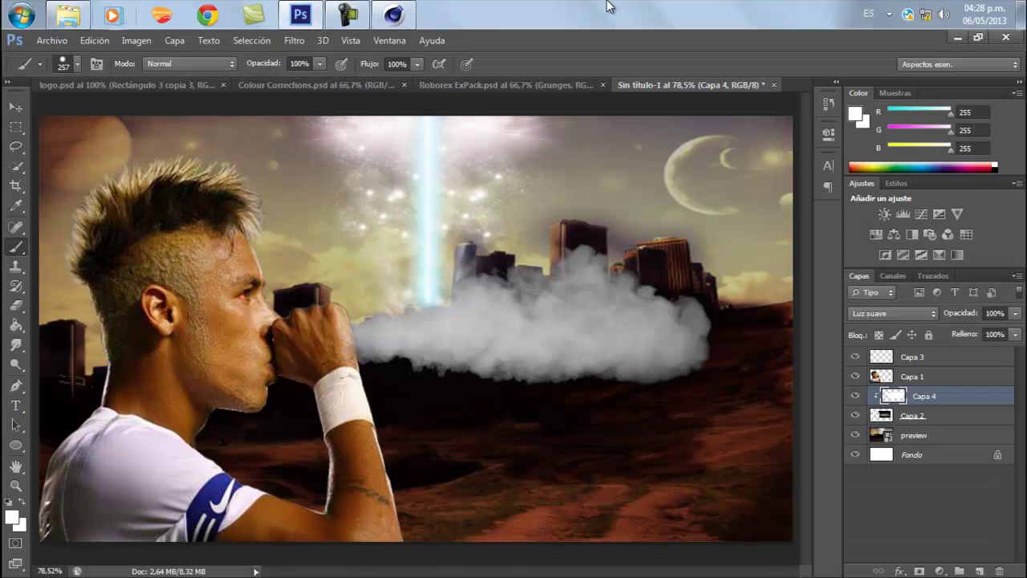
Switch to Photoshop, place the jokers image in the city composition and shrink it proportionally to about half size
key(alt+a)
key(Return)
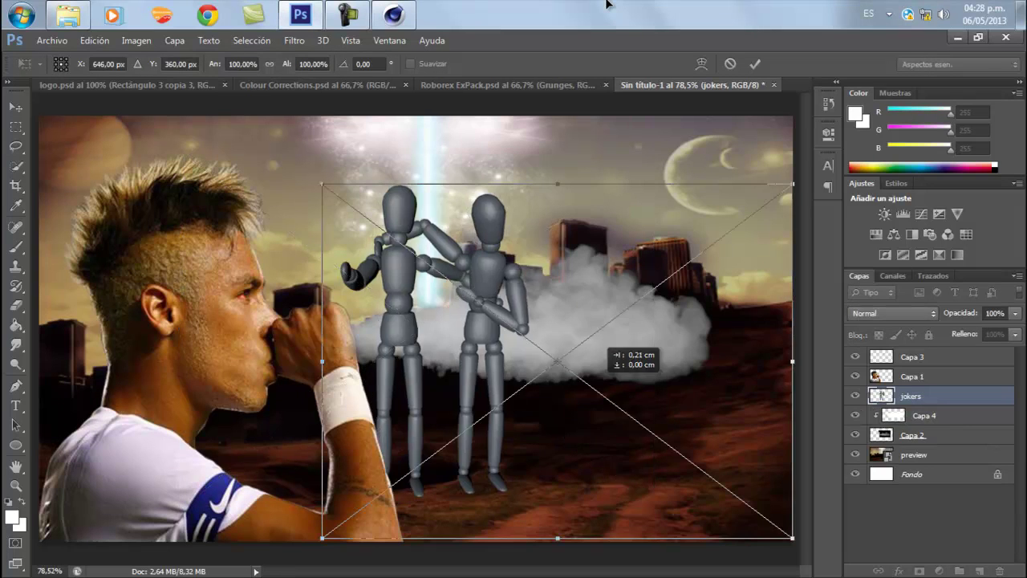
drag(597, 377, 737, 410)
click(270, 65)
drag(322, 184, 556, 358)
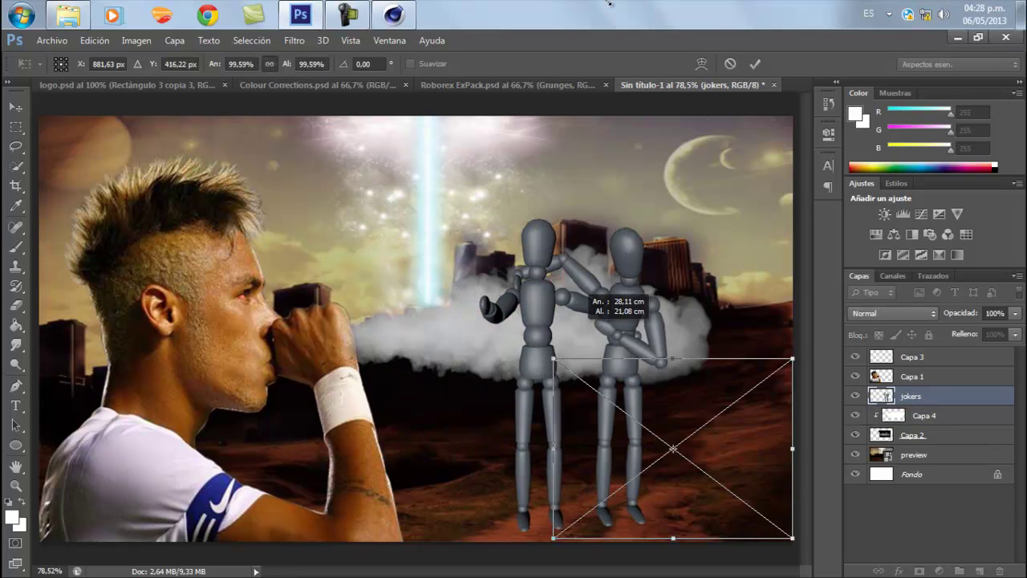
drag(719, 417, 528, 437)
key(Return)
Move the jokers layer below Capa 2, scale it to 31.95% and place it on the ground below the smoke's far end
key(ctrl+bracketleft)
key(ctrl+bracketleft)
key(v)
key(ctrl+t)
drag(387, 358, 477, 426)
drag(542, 469, 658, 418)
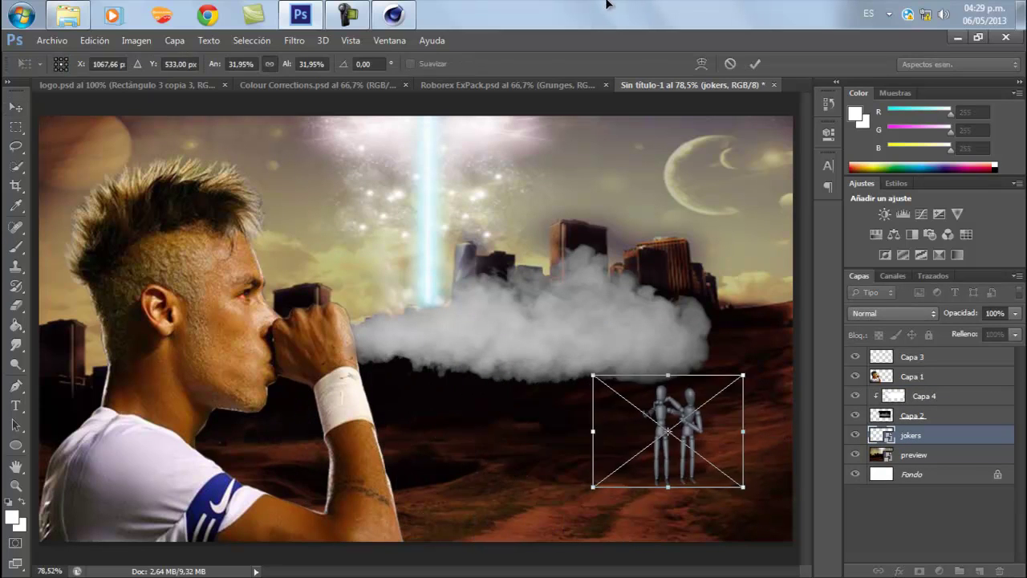
key(Return)
Add a new layer above jokers with the Luz suave blend mode, and try brushing white across the mannequins
click(979, 570)
click(893, 314)
click(875, 203)
key(b)
drag(555, 434, 687, 463)
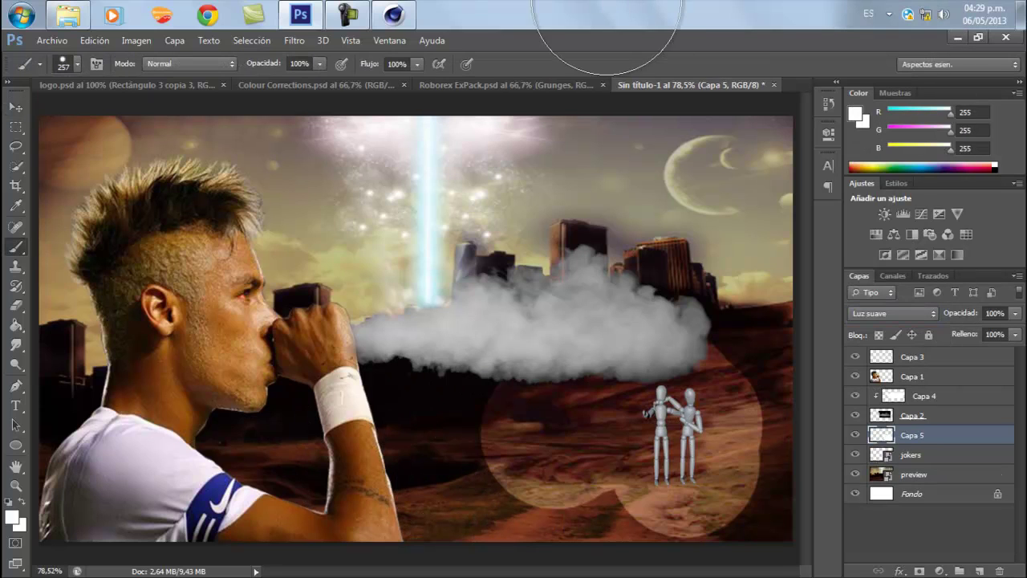
key(ctrl+z)
Clip the new Luz suave layer to jokers and darken the mannequins with a black soft brush dab
right_click(912, 435)
click(630, 242)
click(12, 518)
click(187, 452)
click(160, 479)
click(474, 278)
click(676, 437)
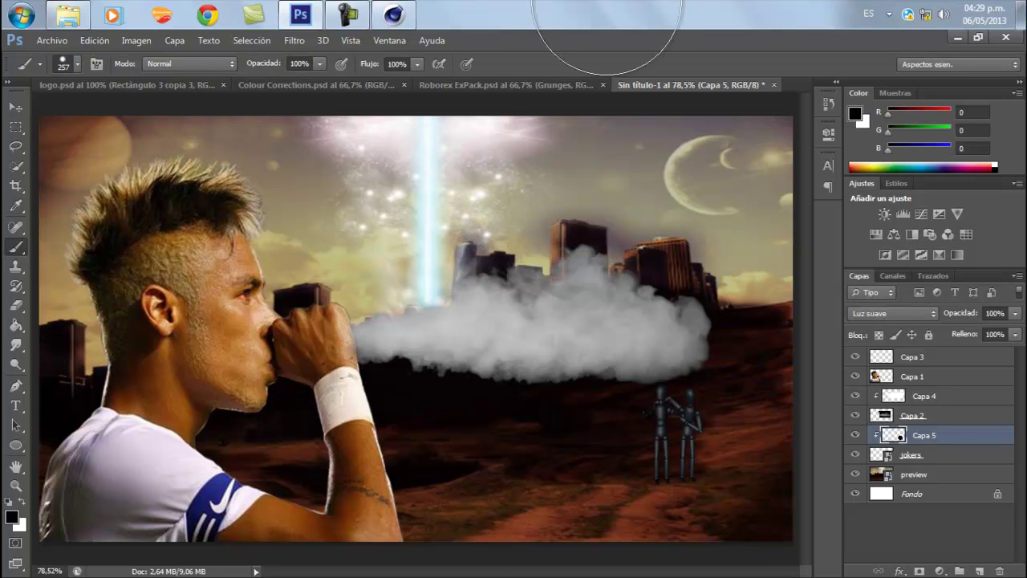
Merge the clipped shading layer Capa 5 with the jokers layer
ctrl+click(955, 455)
right_click(967, 445)
click(622, 383)
Add another layer above the merged mannequins, set its blend mode to Luz suave and clip it to them
click(979, 571)
click(893, 314)
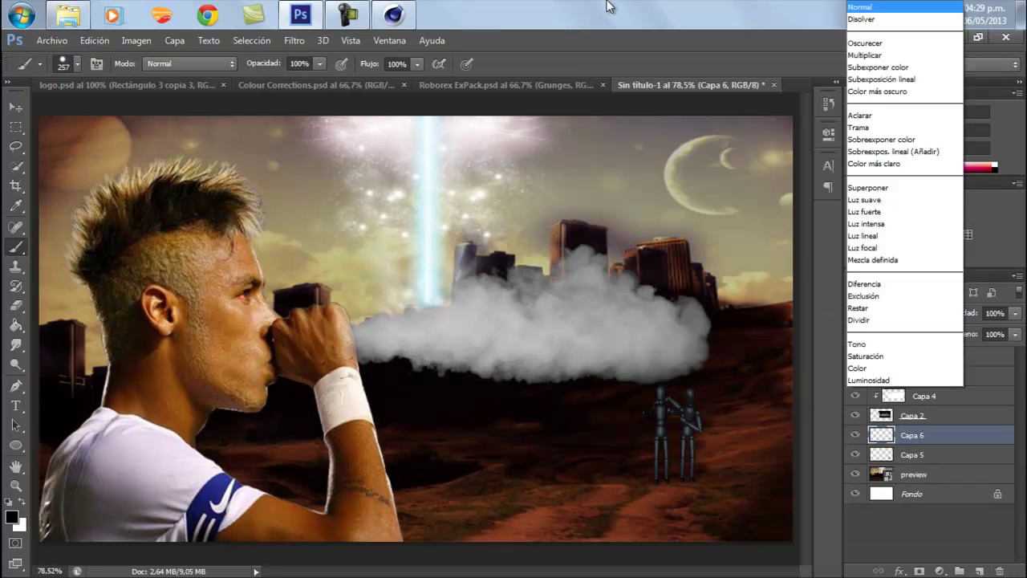
click(875, 203)
right_click(967, 435)
click(630, 241)
Tint the mannequins with a dark red brush dab (RGB 168, 9, 9) on the clipped layer at 20% opacity
click(12, 517)
click(303, 359)
click(474, 279)
click(676, 437)
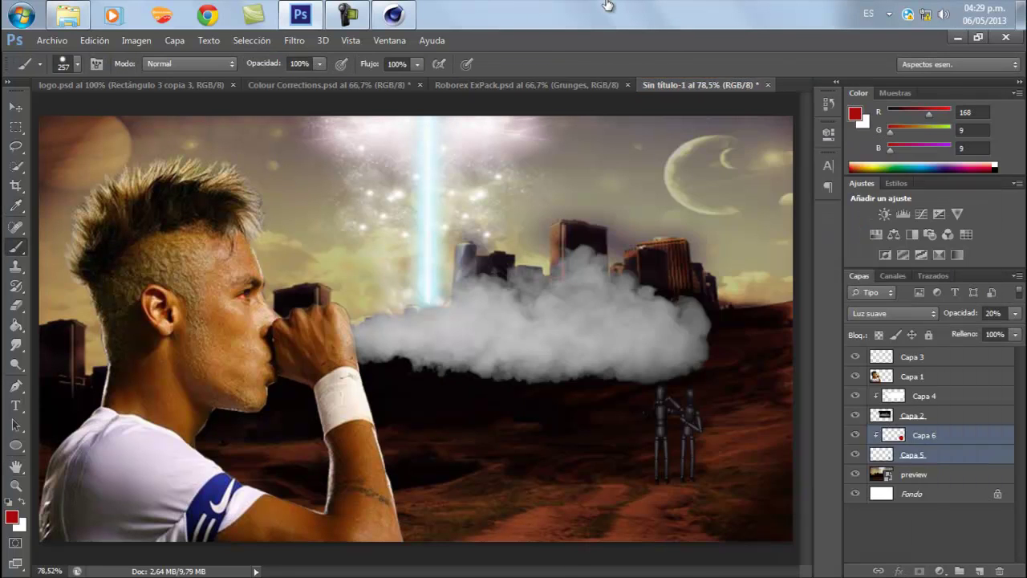
Duplicate the merged mannequin layer, flip the copy horizontally, scale it to 42.49% and place it on the distant slope beyond the smoke
key(ctrl+j)
key(ctrl+t)
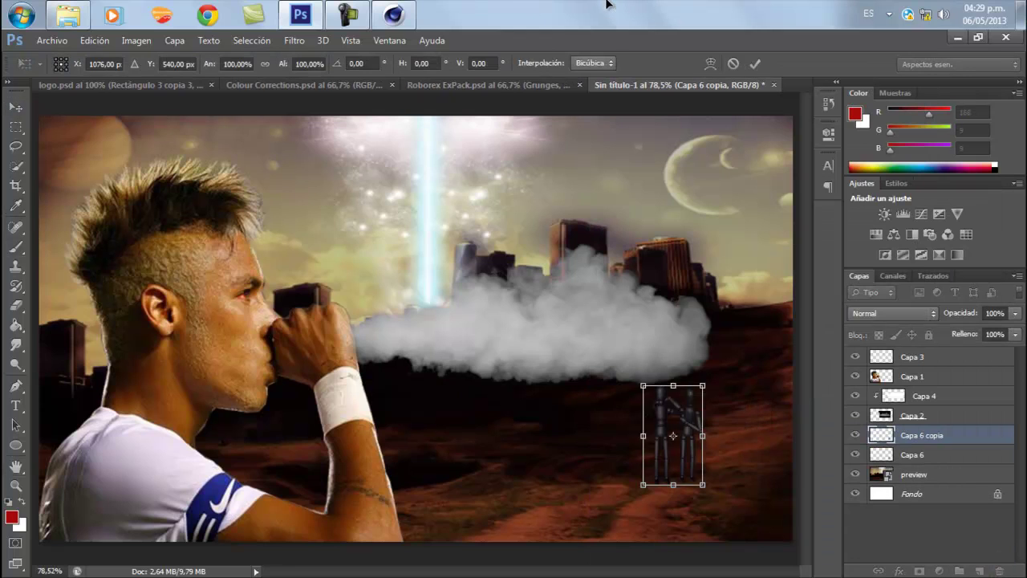
right_click(673, 435)
click(658, 454)
drag(672, 435, 761, 300)
drag(793, 250, 759, 307)
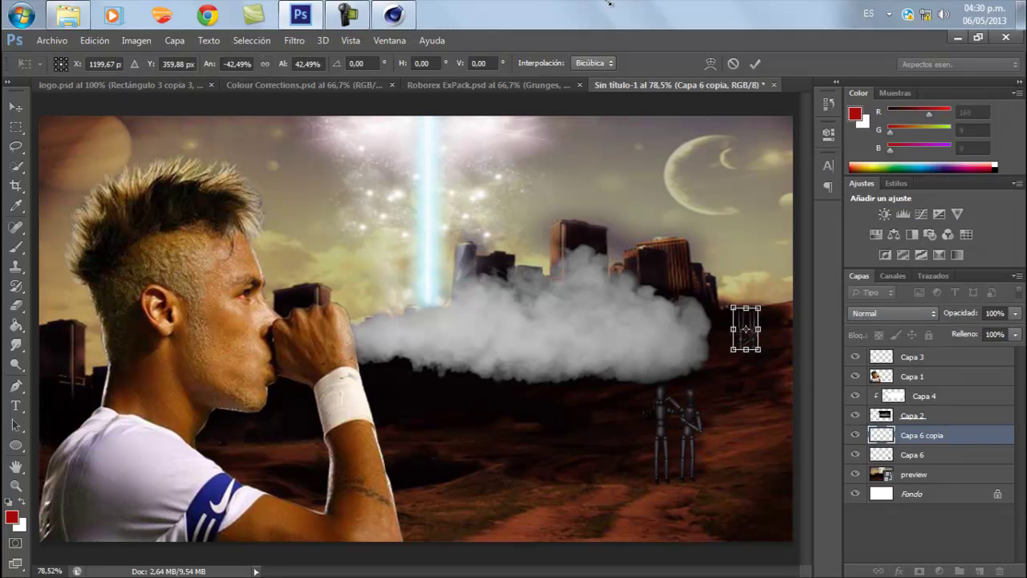
key(Return)
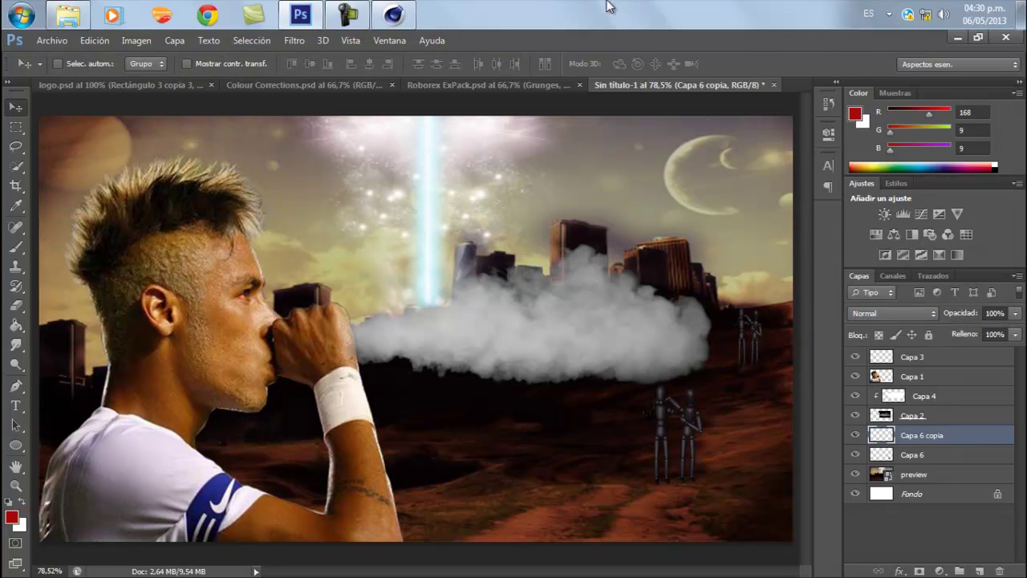
Add the two-line text "Travel" and "by Roborex" beside the moon in BIRTH OF A HERO at 30 pt, and colour "Travel" green
key(t)
click(613, 167)
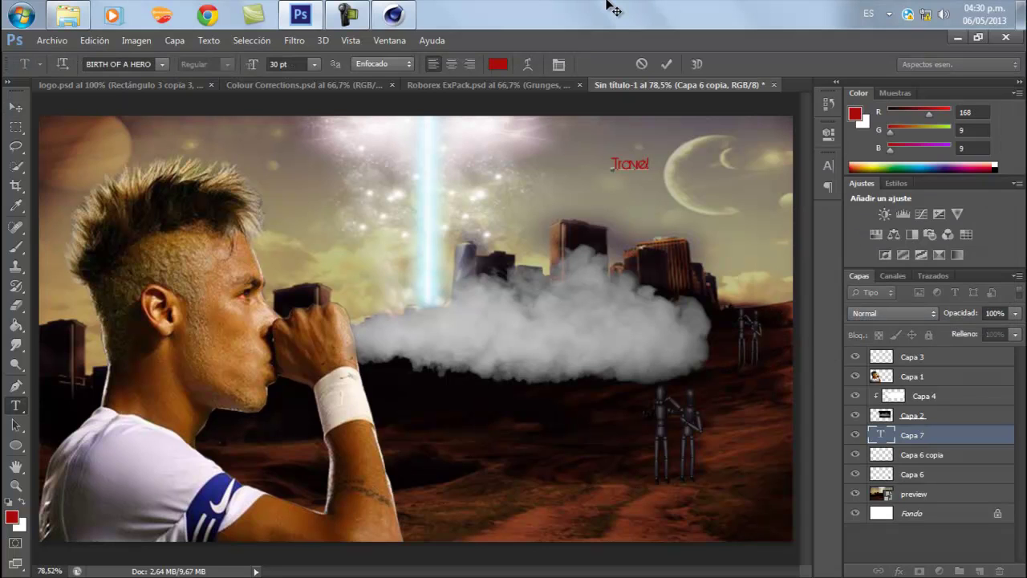
double_click(630, 164)
click(499, 65)
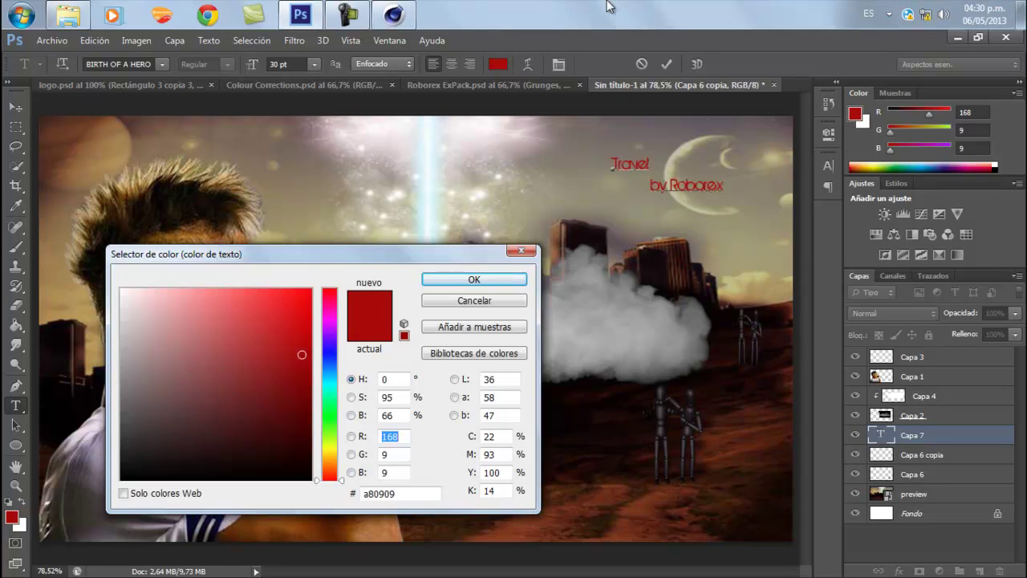
click(329, 308)
click(311, 289)
click(329, 353)
key(Return)
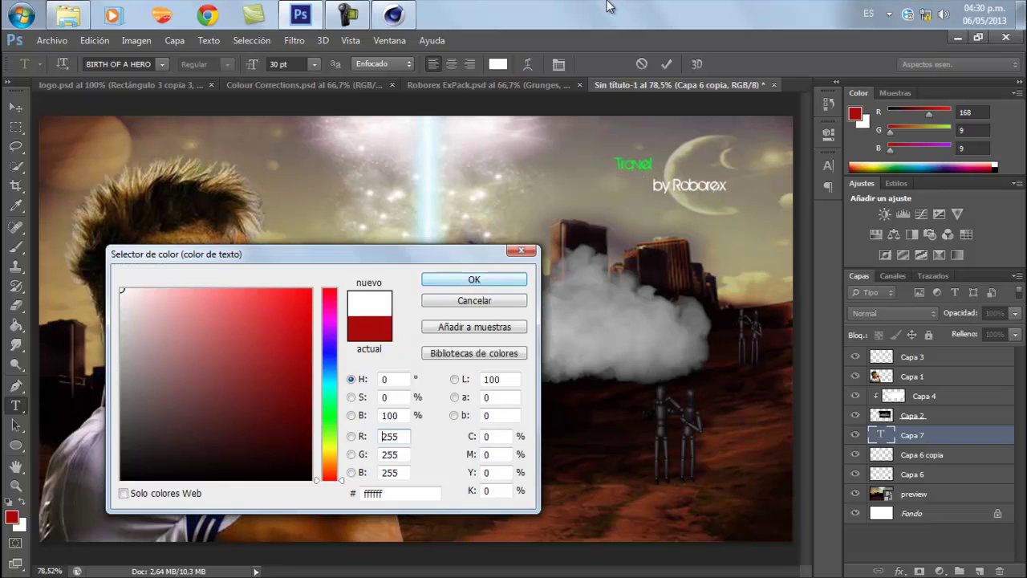
Colour the "by Roborex" line white and its letter "R" blue
key(Return)
click(499, 64)
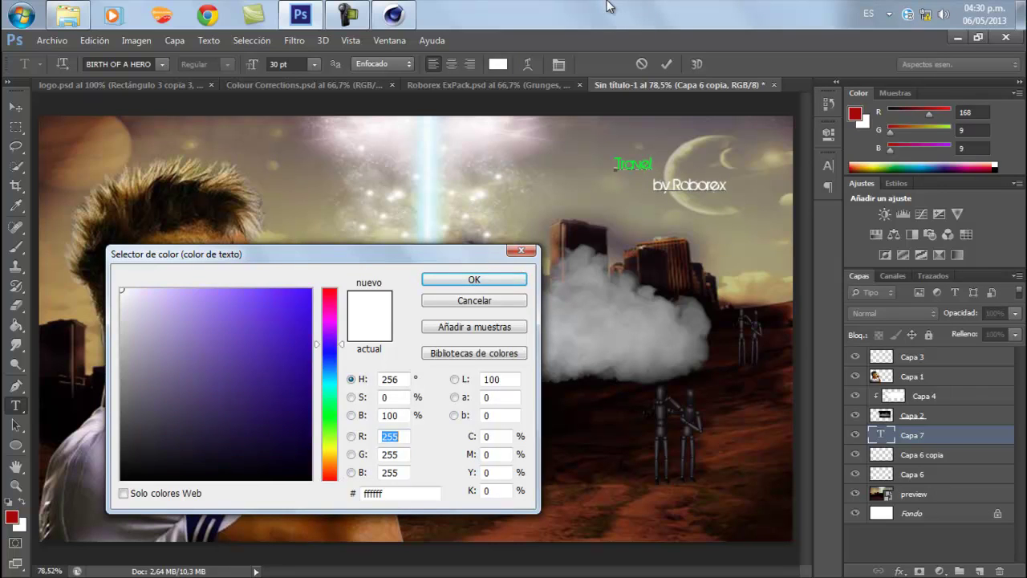
drag(330, 343, 330, 352)
click(252, 298)
key(Return)
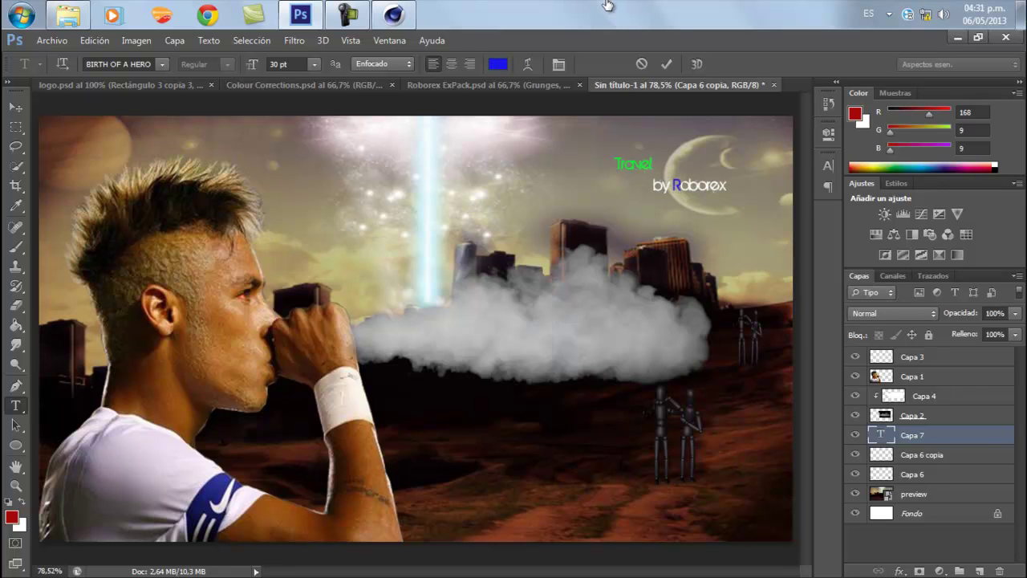